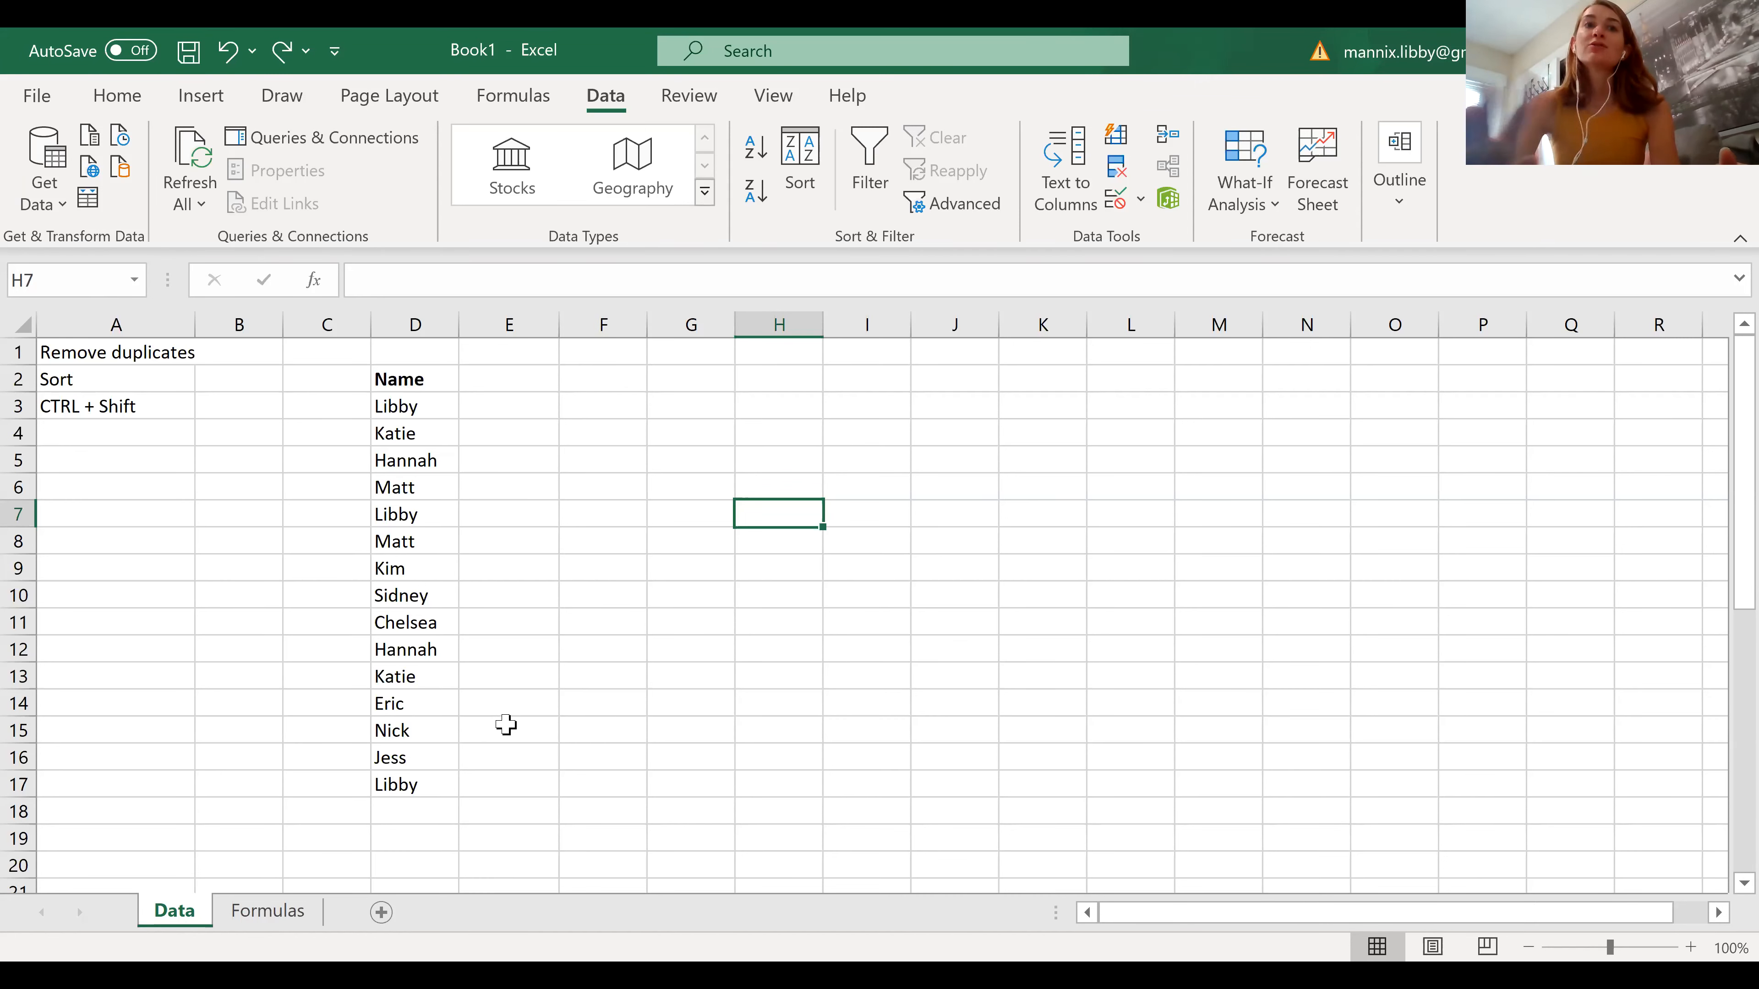
Remove the duplicate values from the names in D3:D17, comparing on the Name column
click(386, 408)
drag(409, 576, 402, 787)
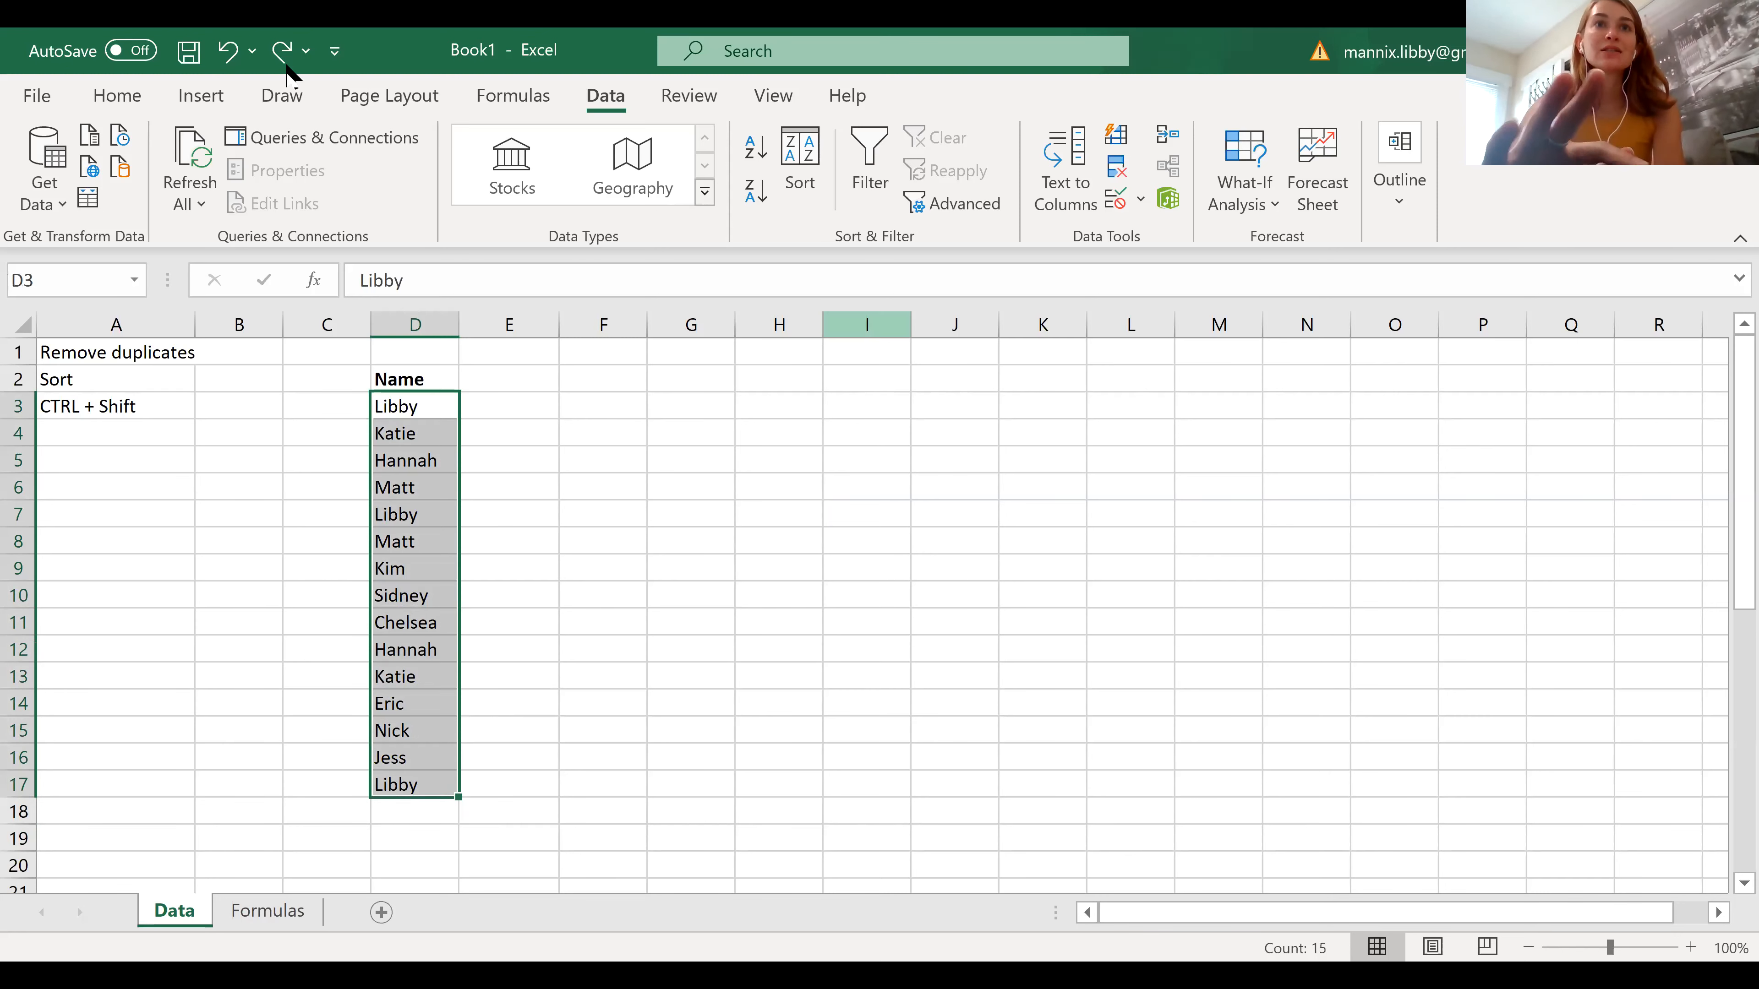
click(1114, 165)
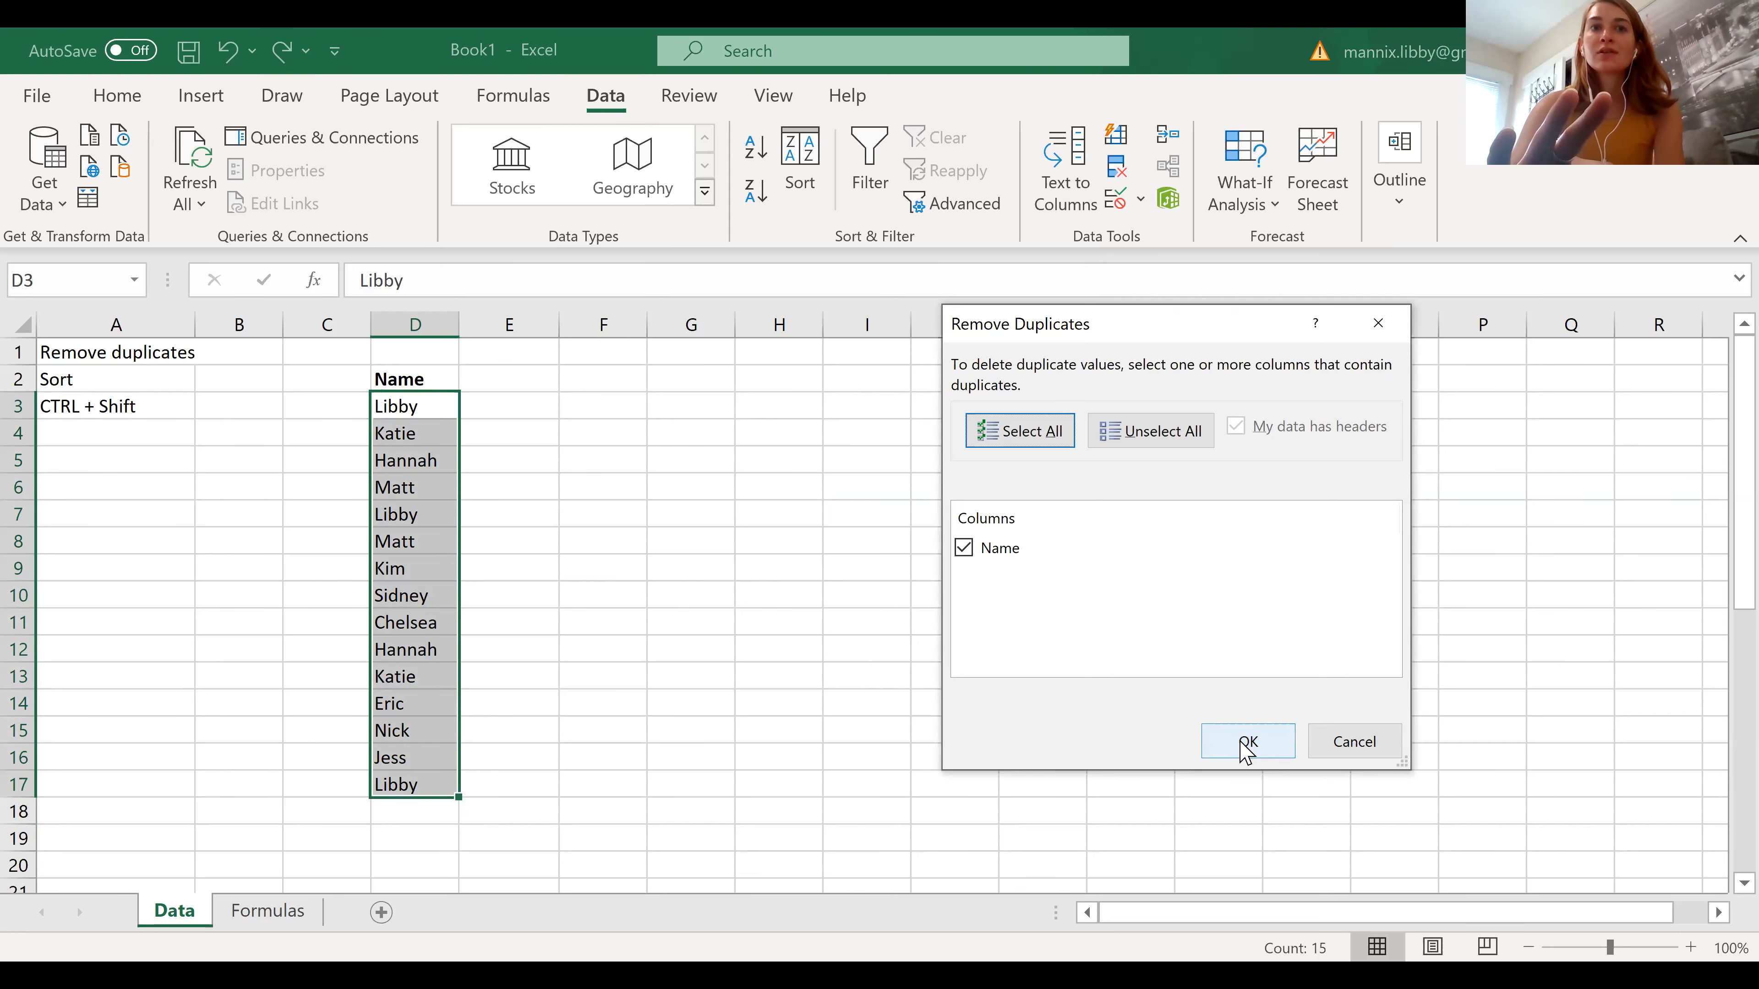
click(1246, 745)
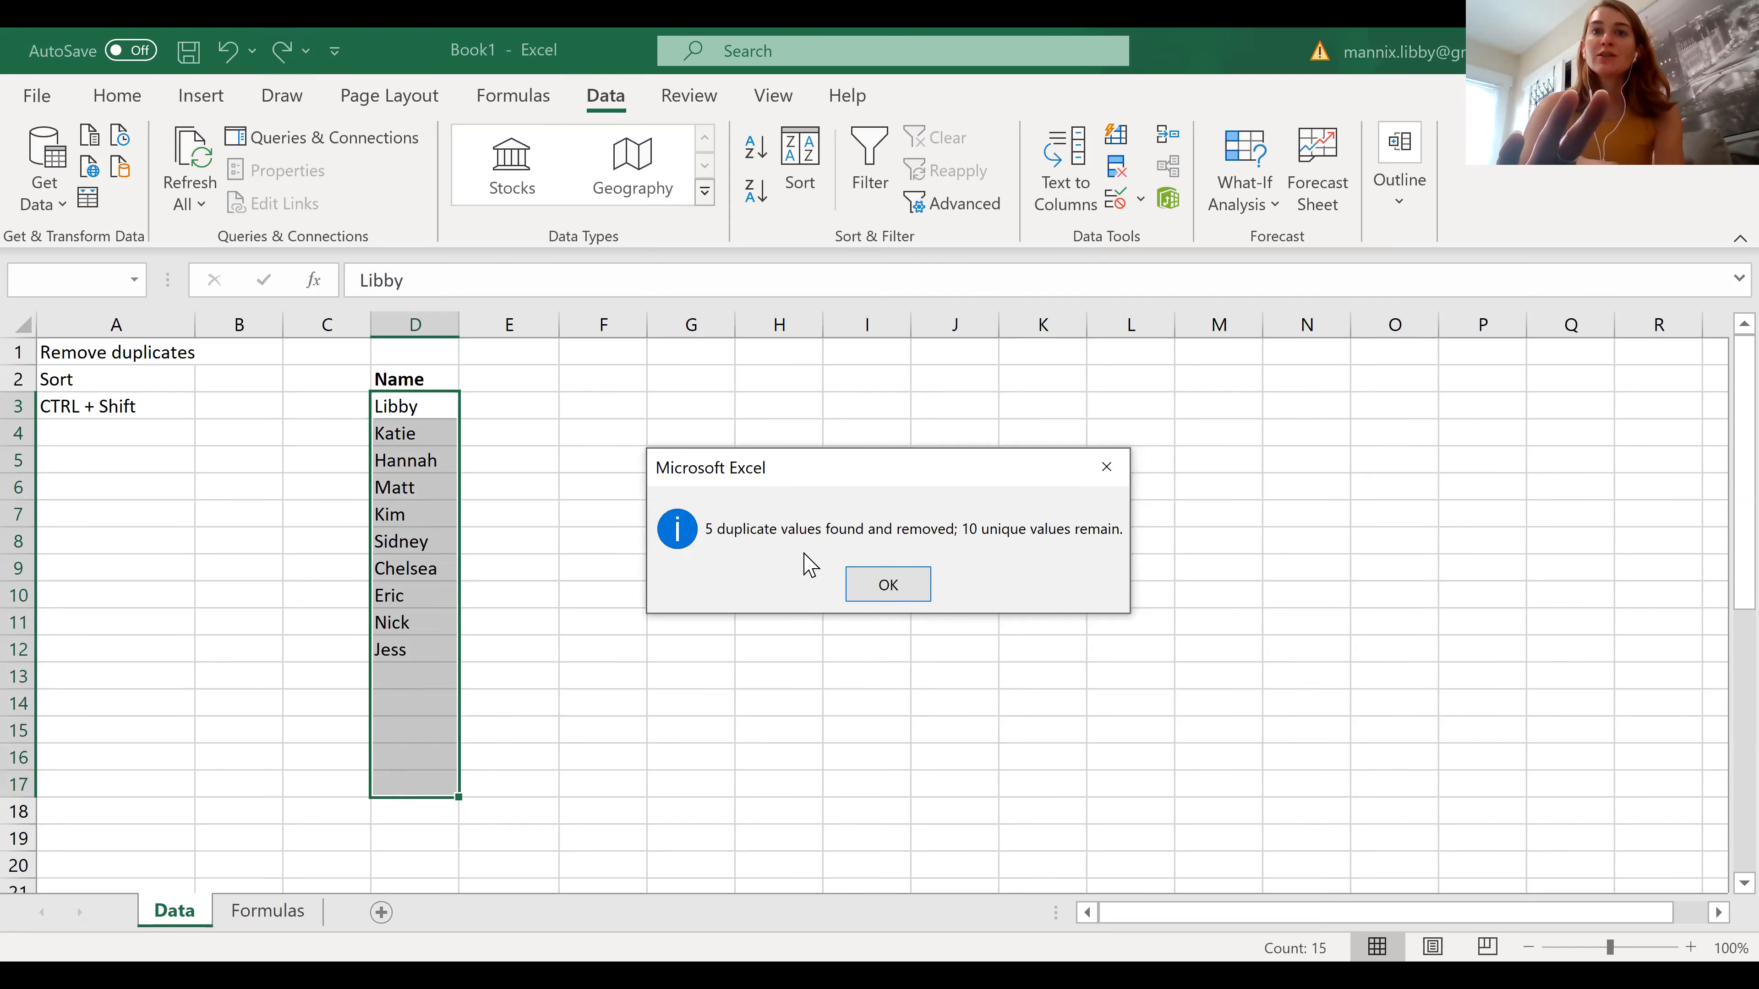
click(906, 581)
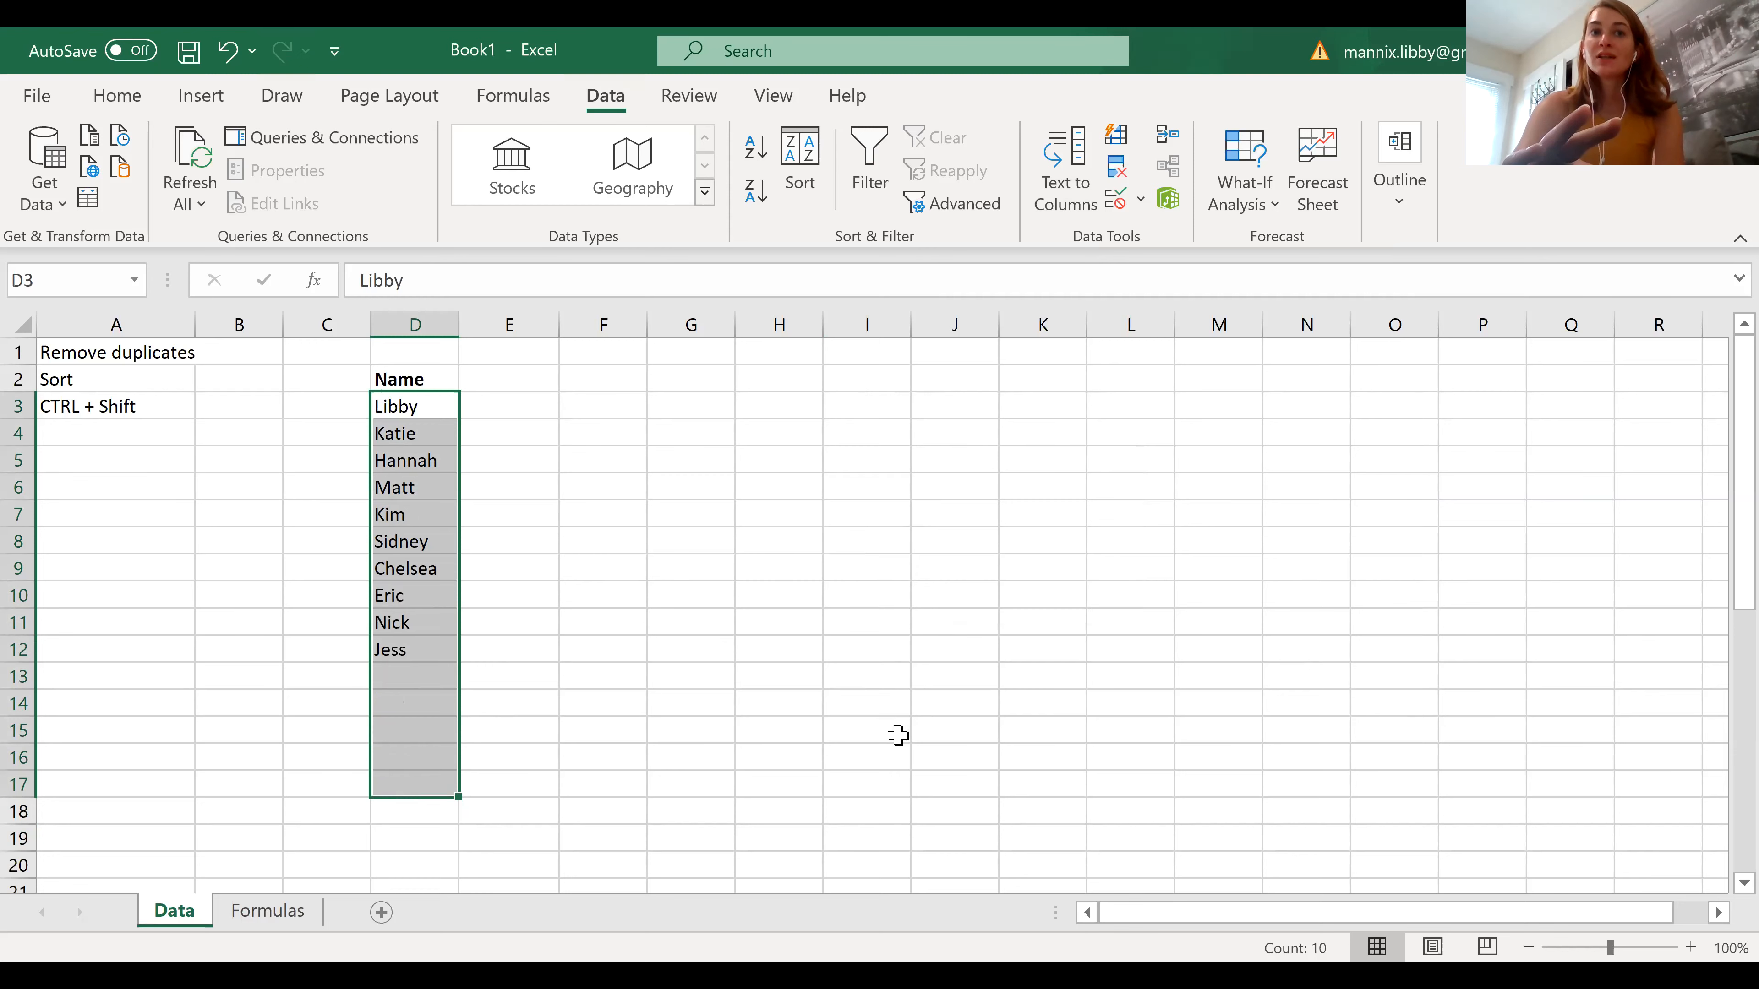
click(897, 733)
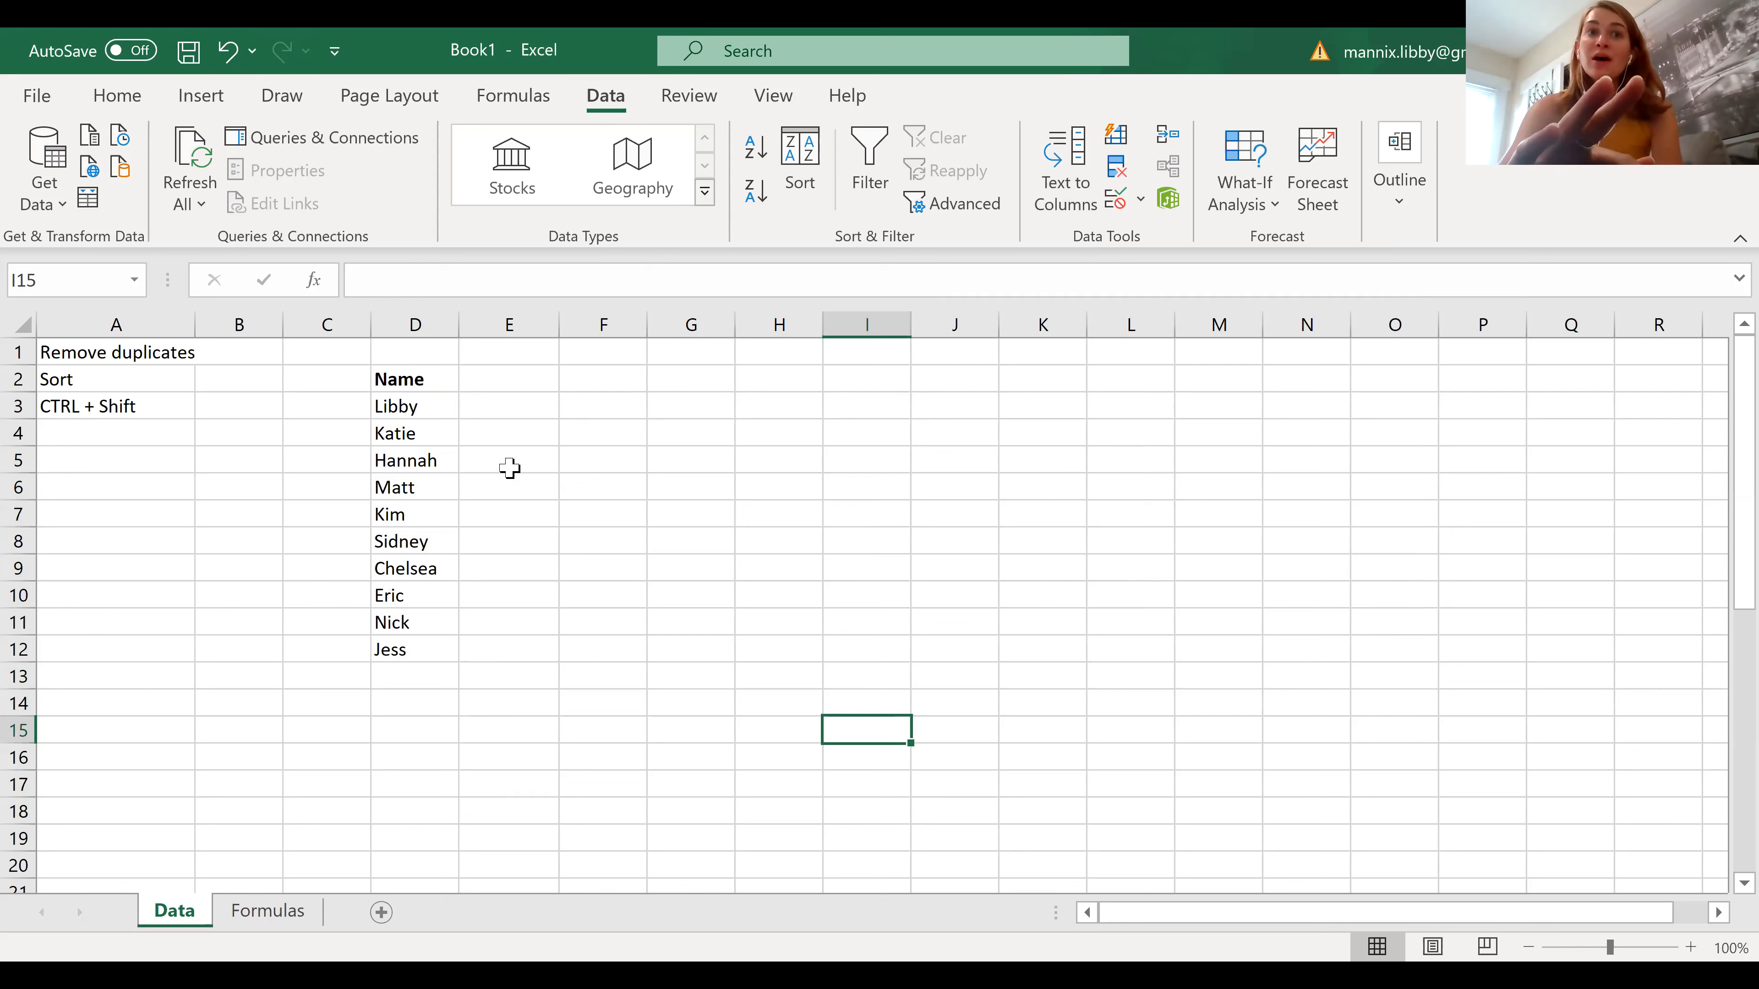
Sort the de-duplicated list under Name in D3:D12 alphabetically from A to Z
click(408, 409)
drag(423, 456, 421, 641)
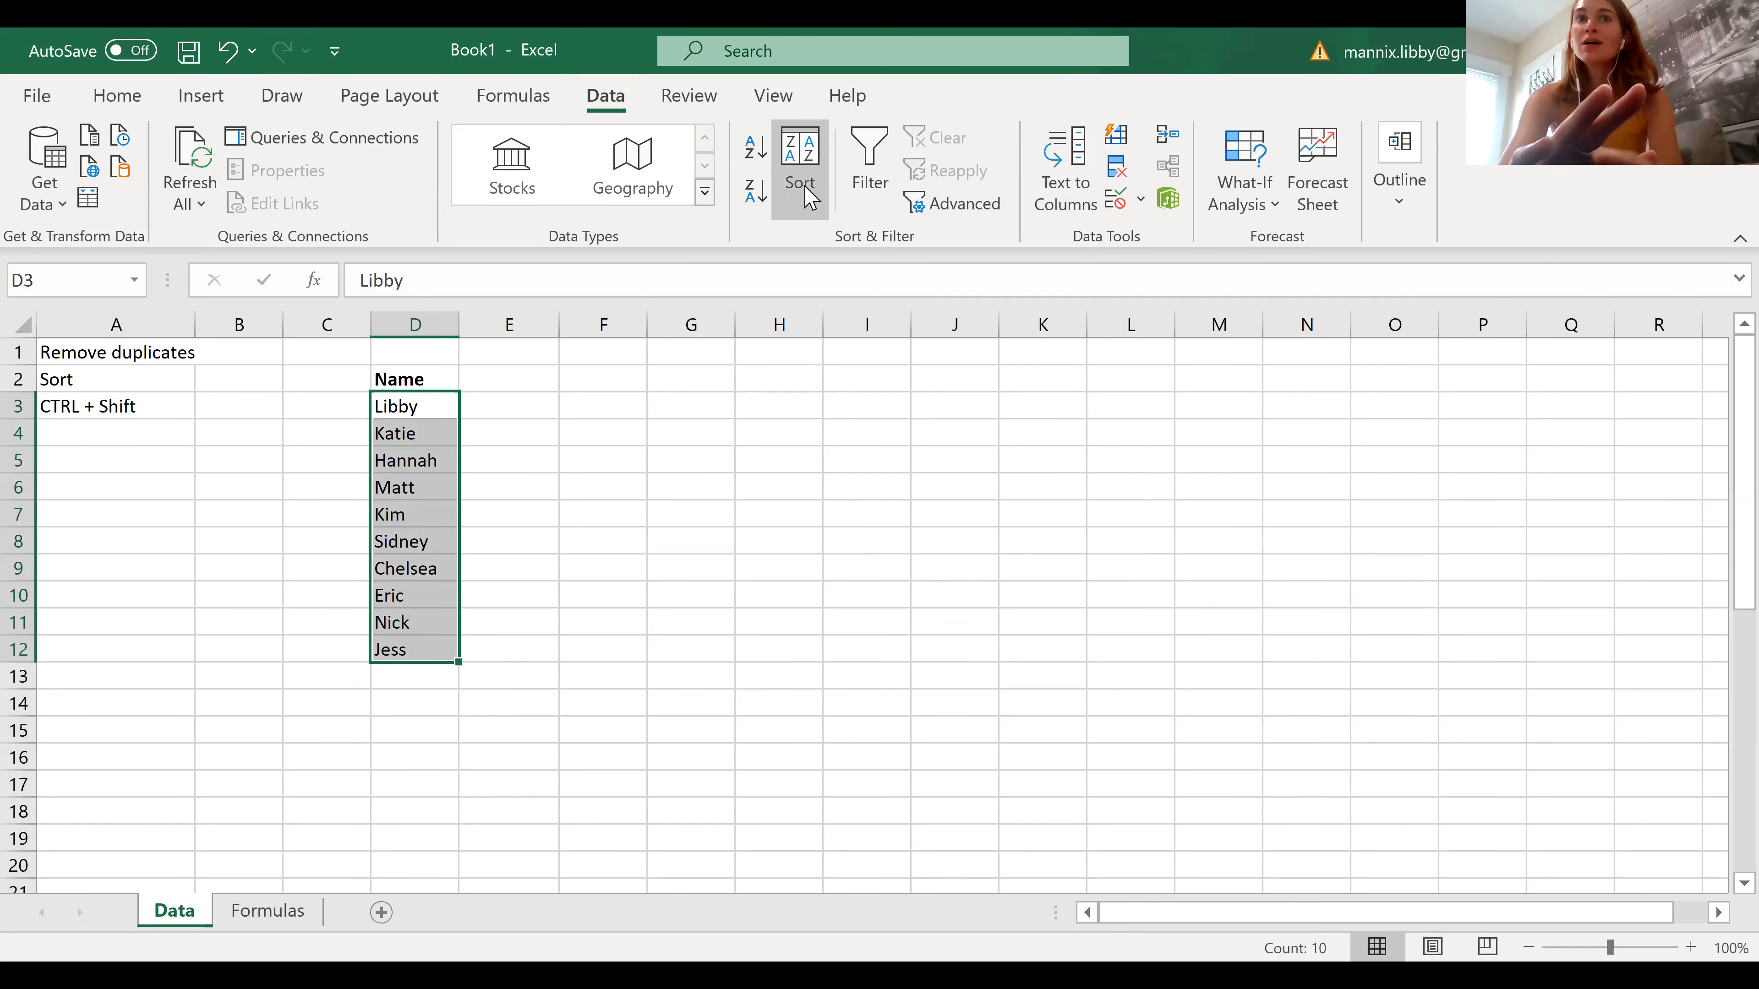
click(763, 159)
click(658, 539)
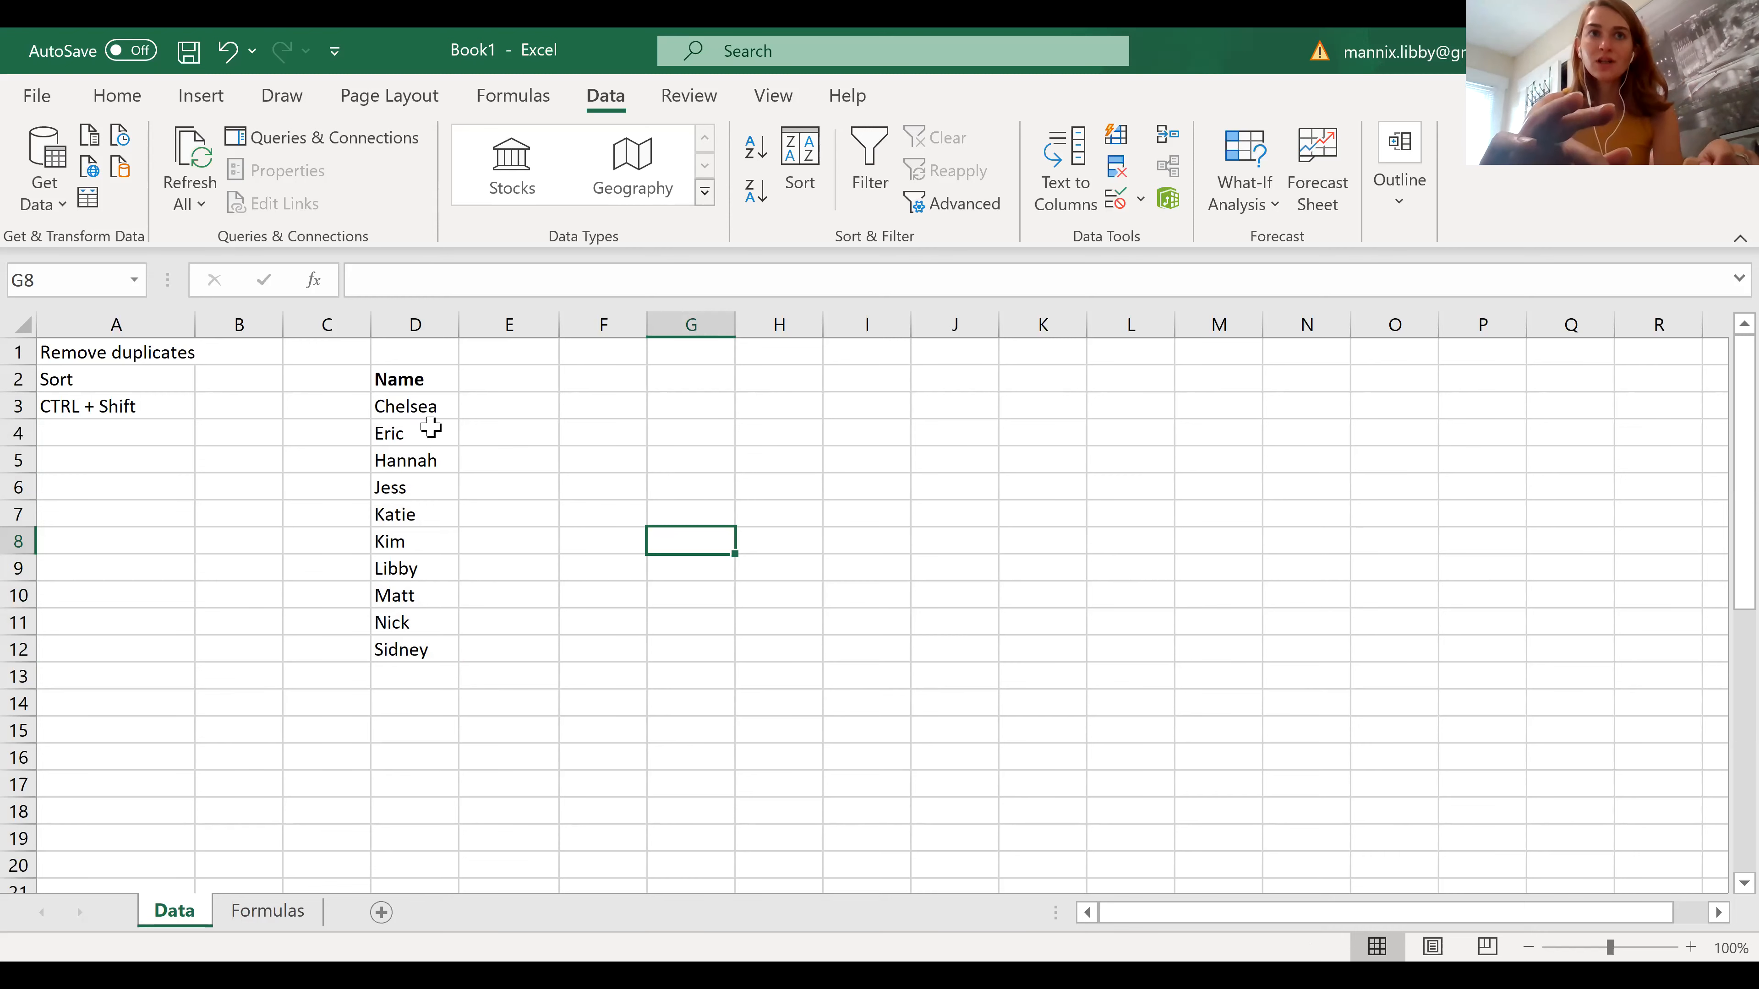
Select the whole contiguous list from D3 down to its last entry, and clear the selection
click(400, 408)
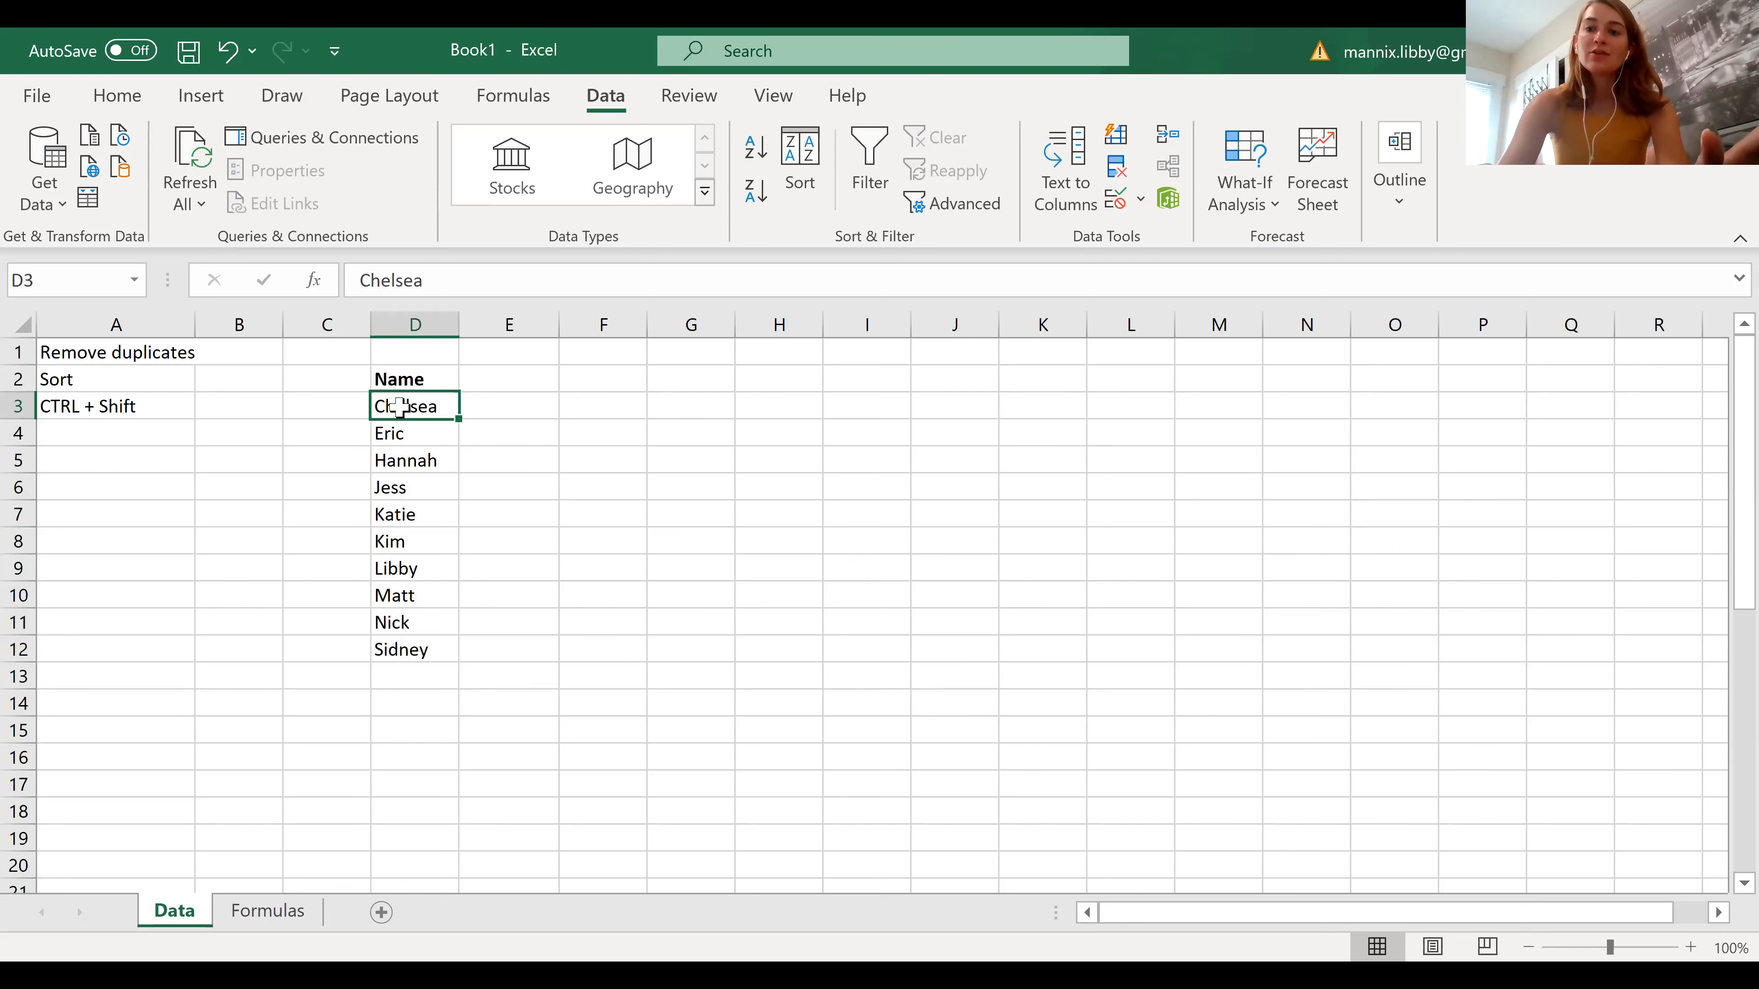
key(ctrl+shift+Down)
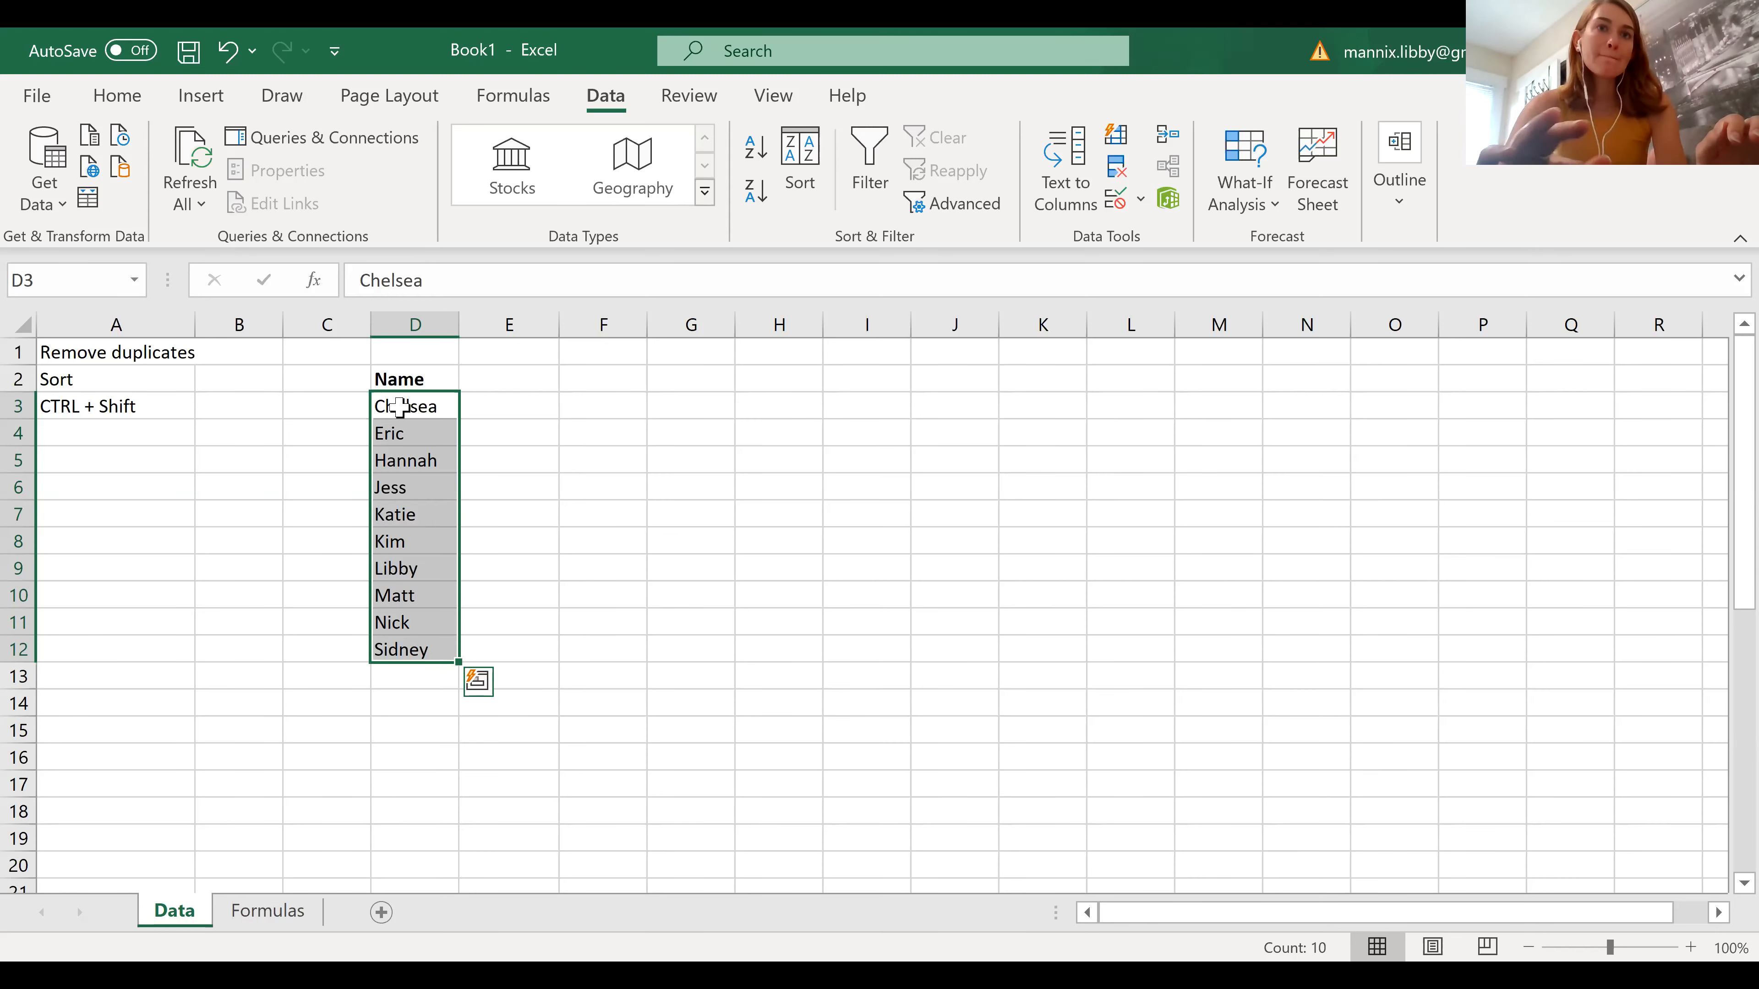
click(630, 535)
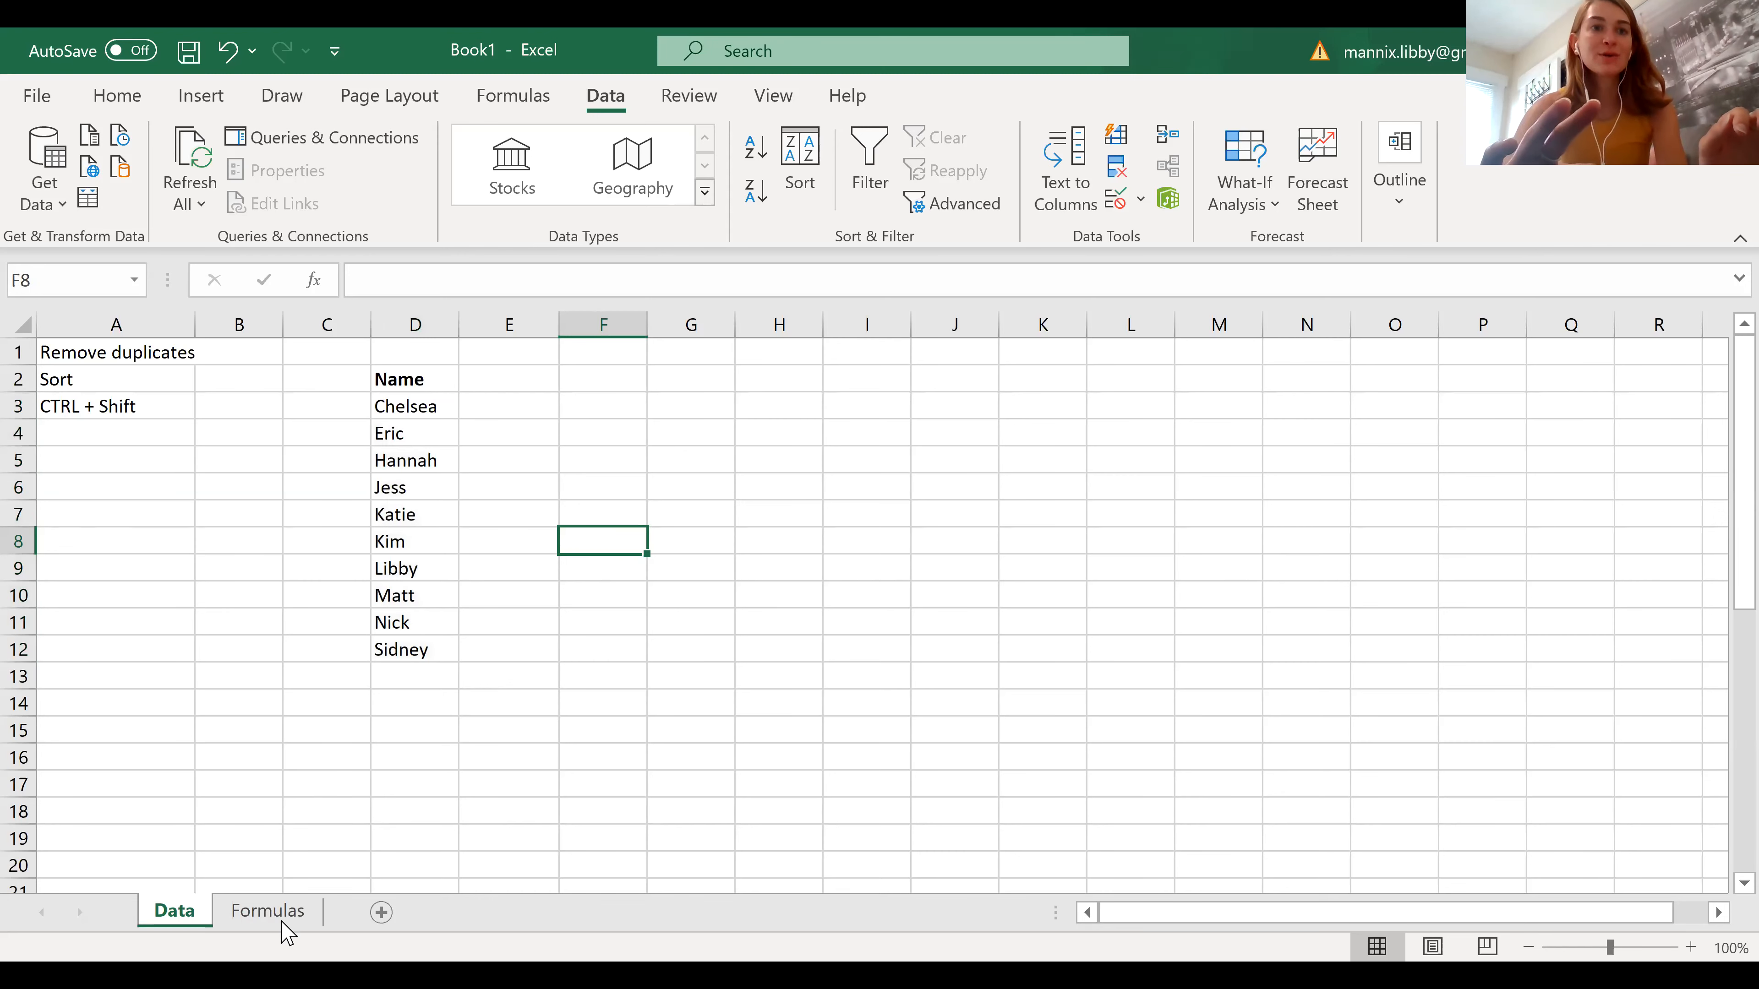
On the Formulas sheet, display the cell references used by the VLOOKUP formula in K2, leaving the formula as it is
click(268, 911)
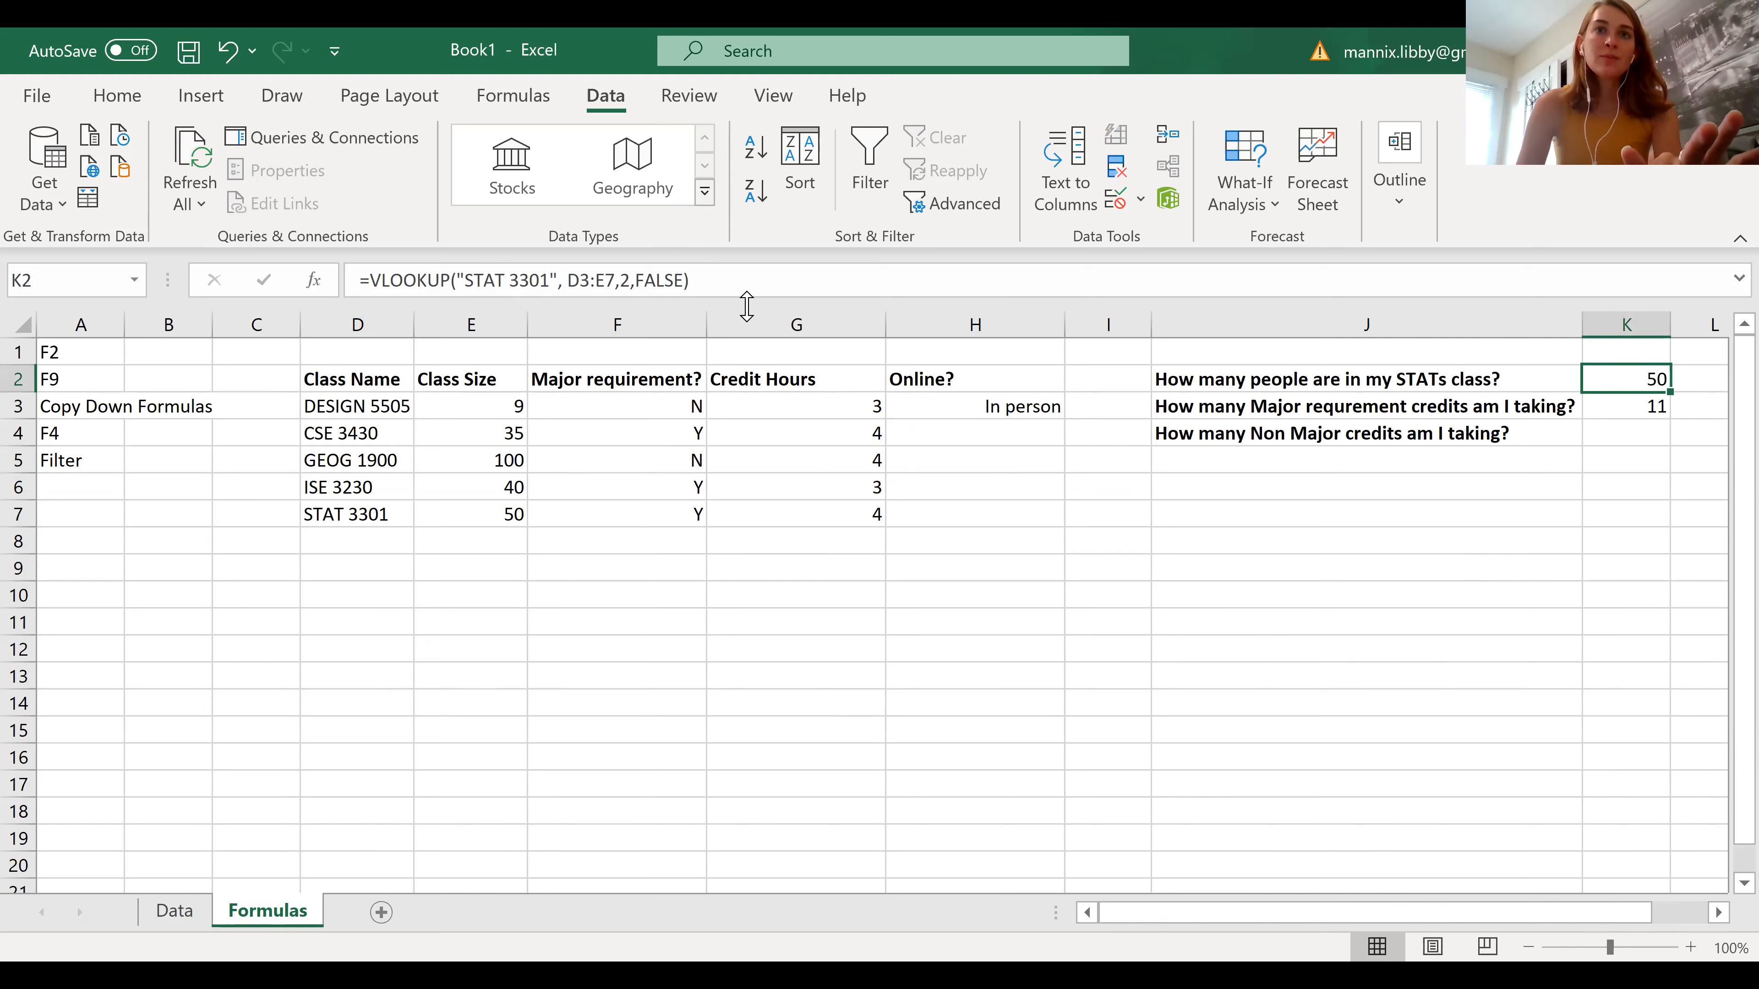
key(F2)
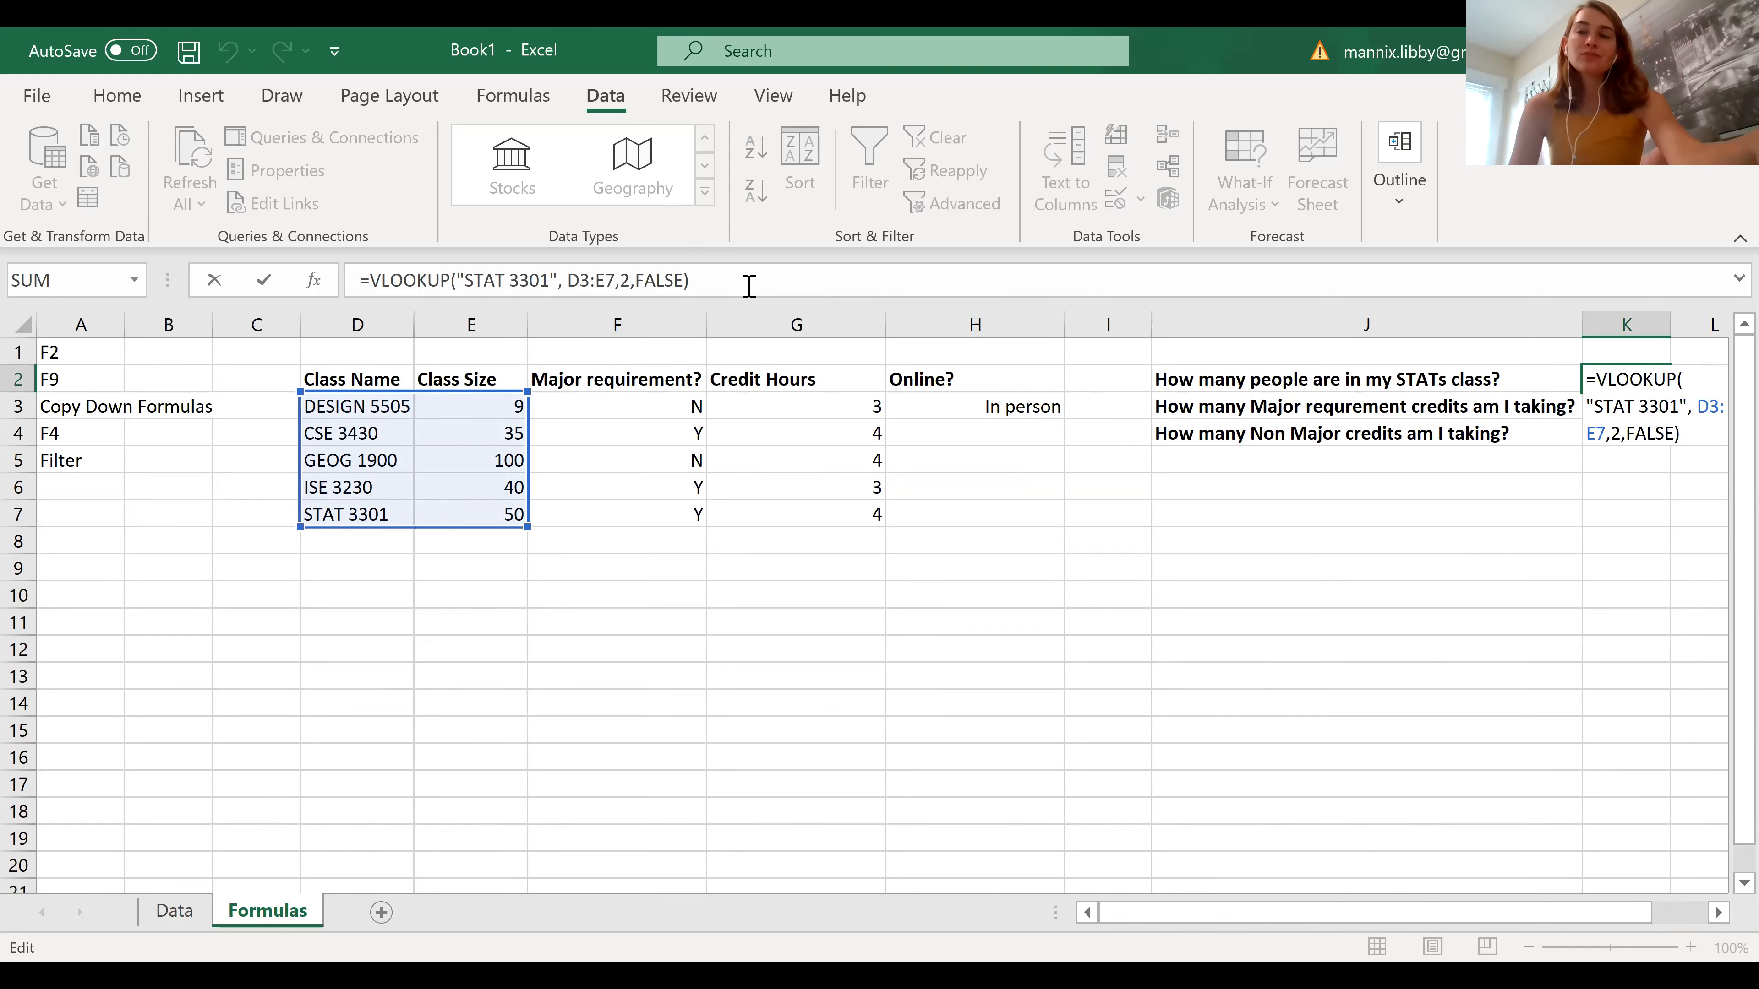
key(ctrl+Return)
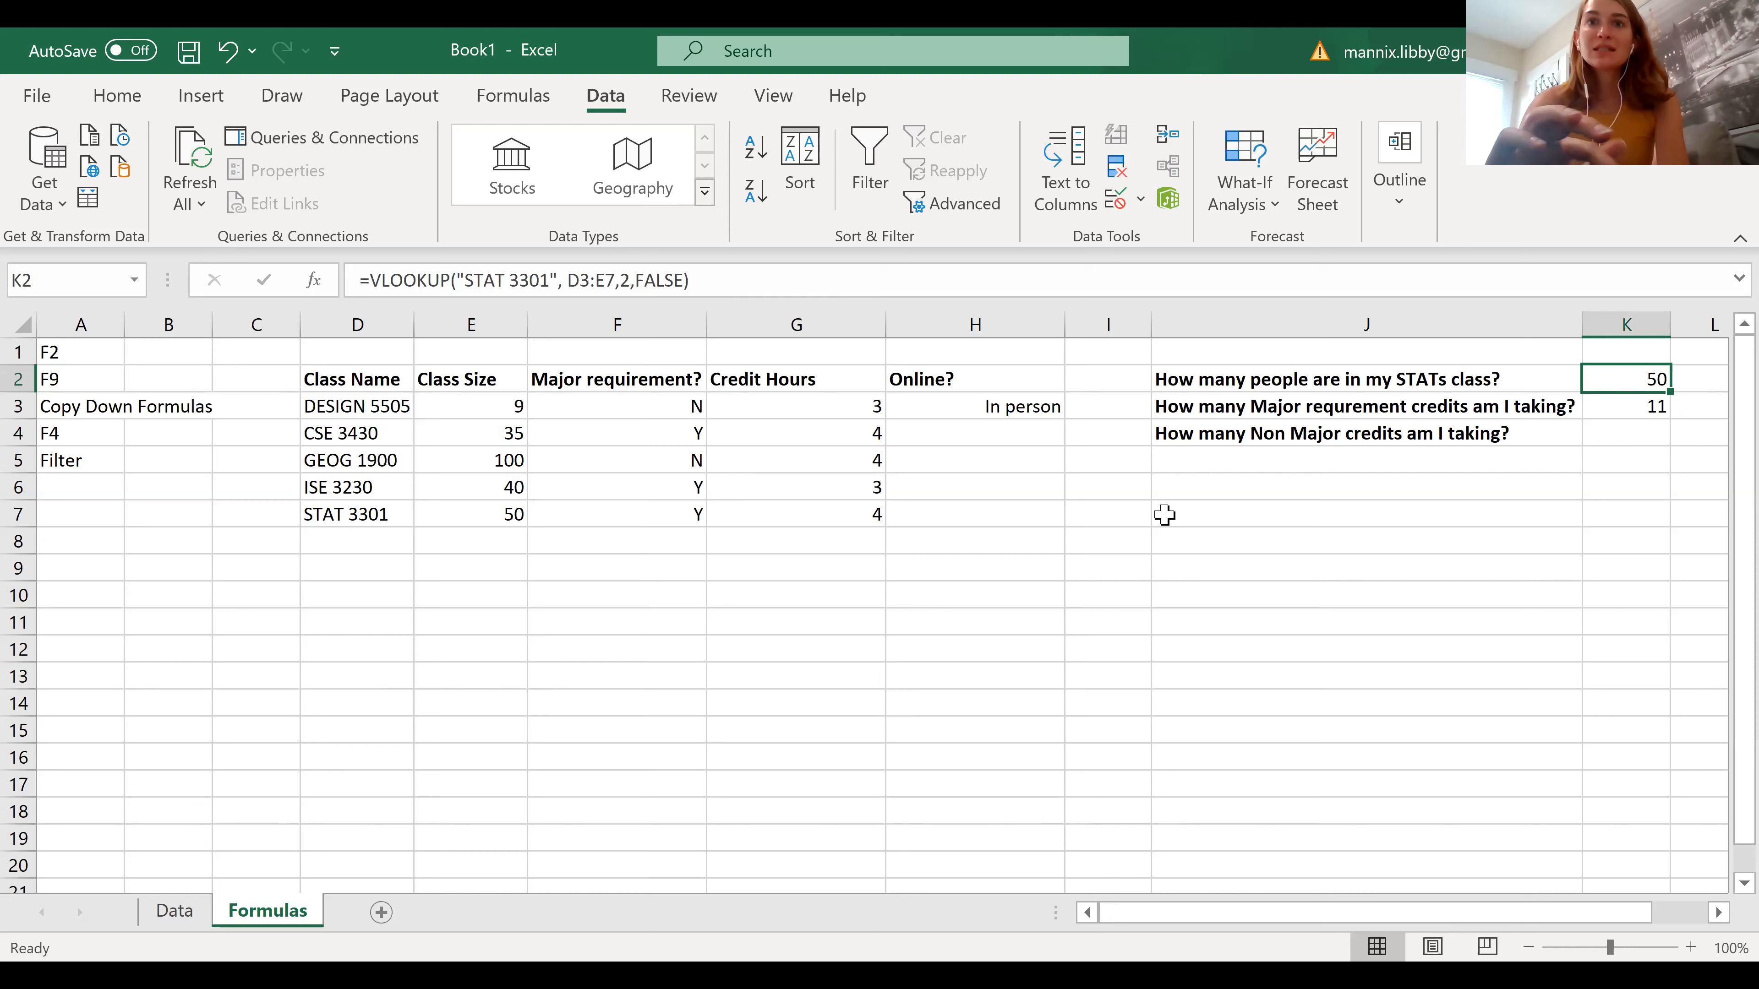
Evaluate only the logical test E3 >= 50 inside the IF formula in H3, and discard the edit
click(948, 402)
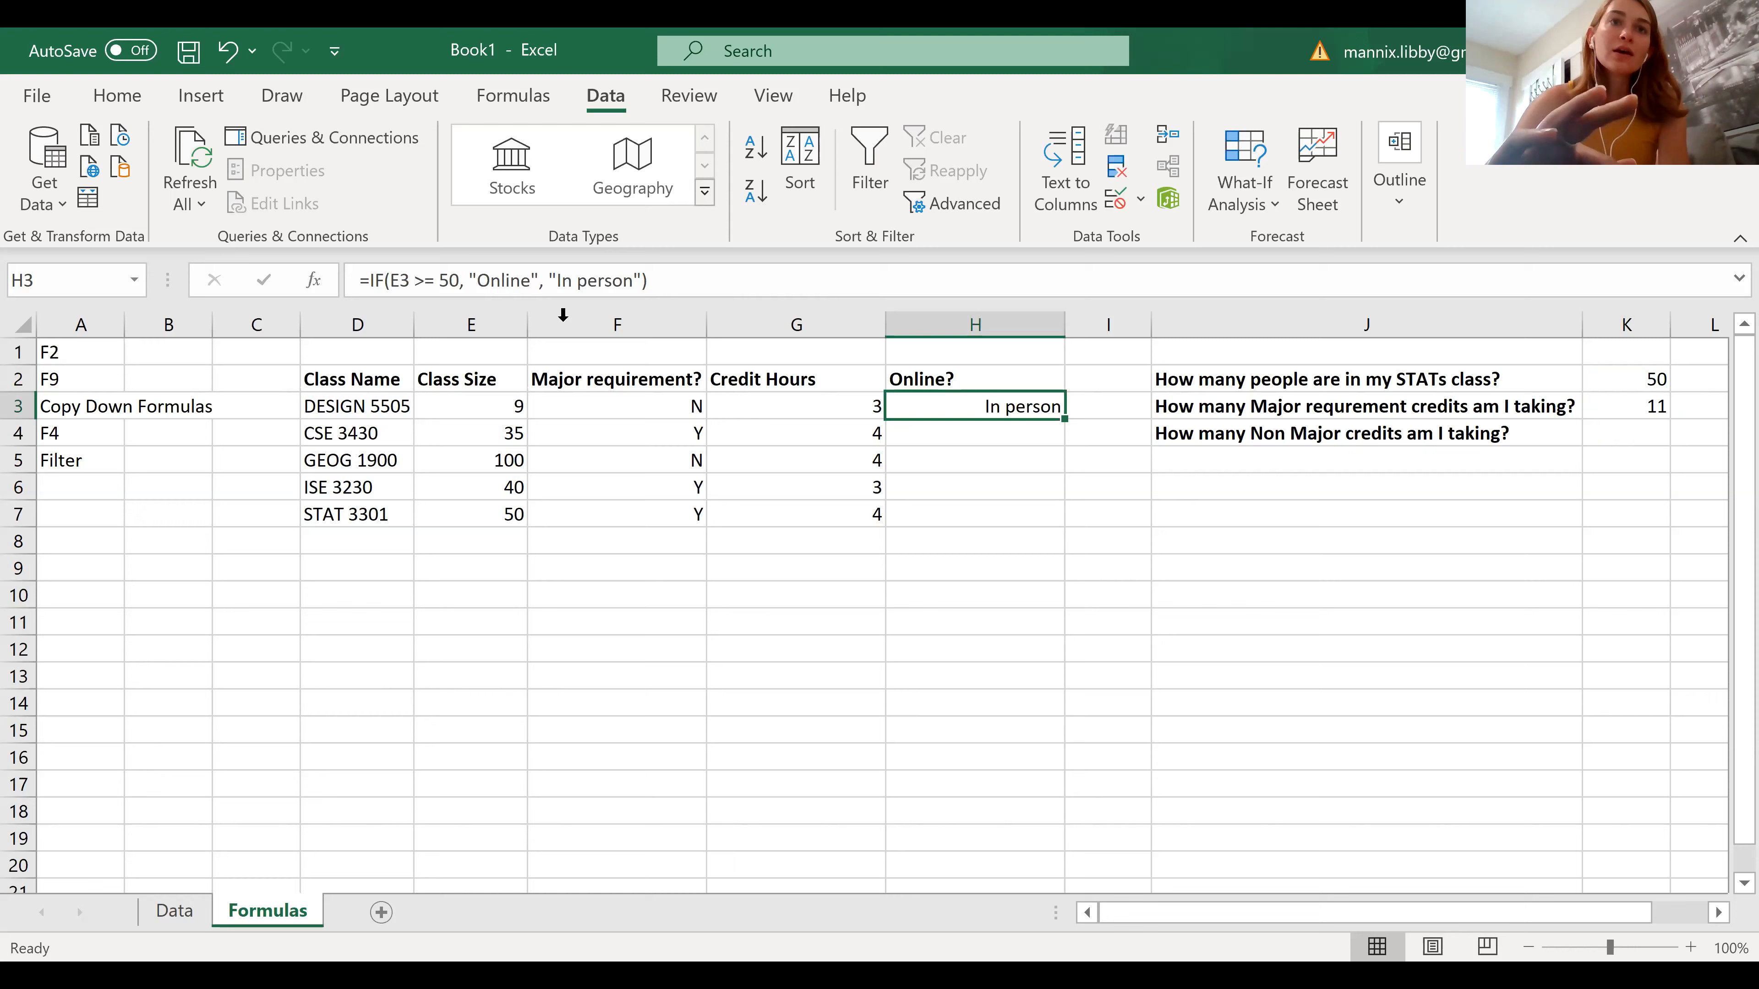
drag(388, 280, 457, 279)
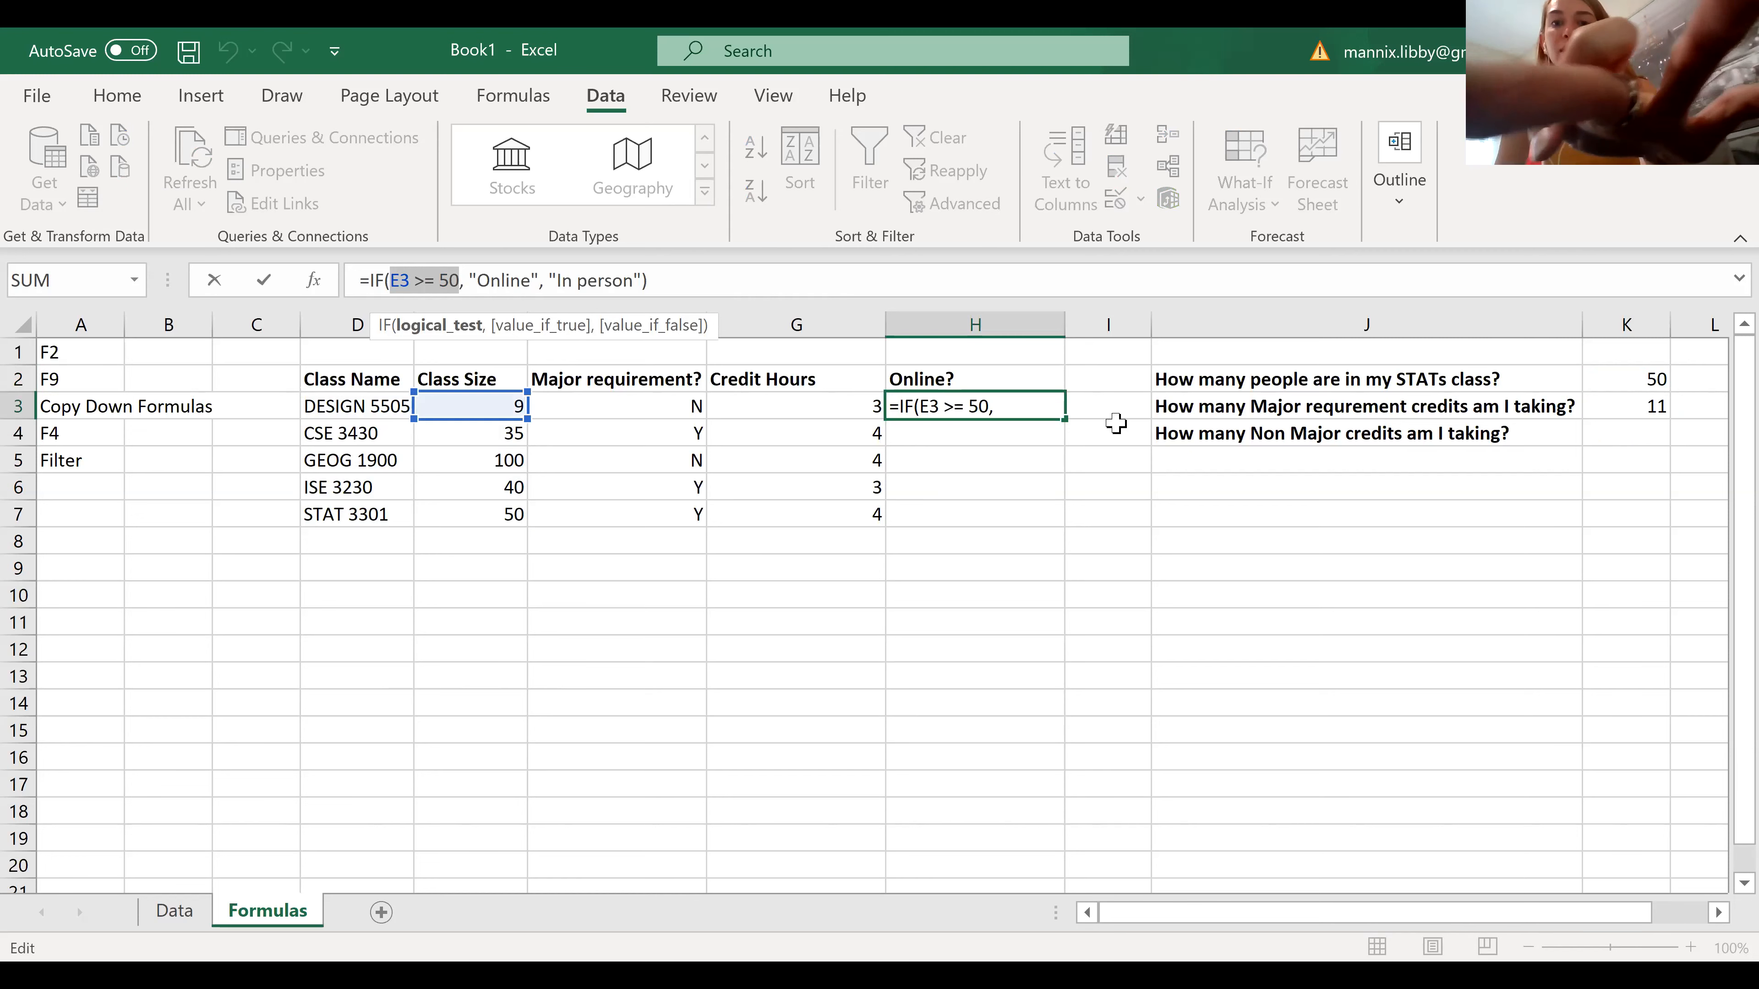
key(F9)
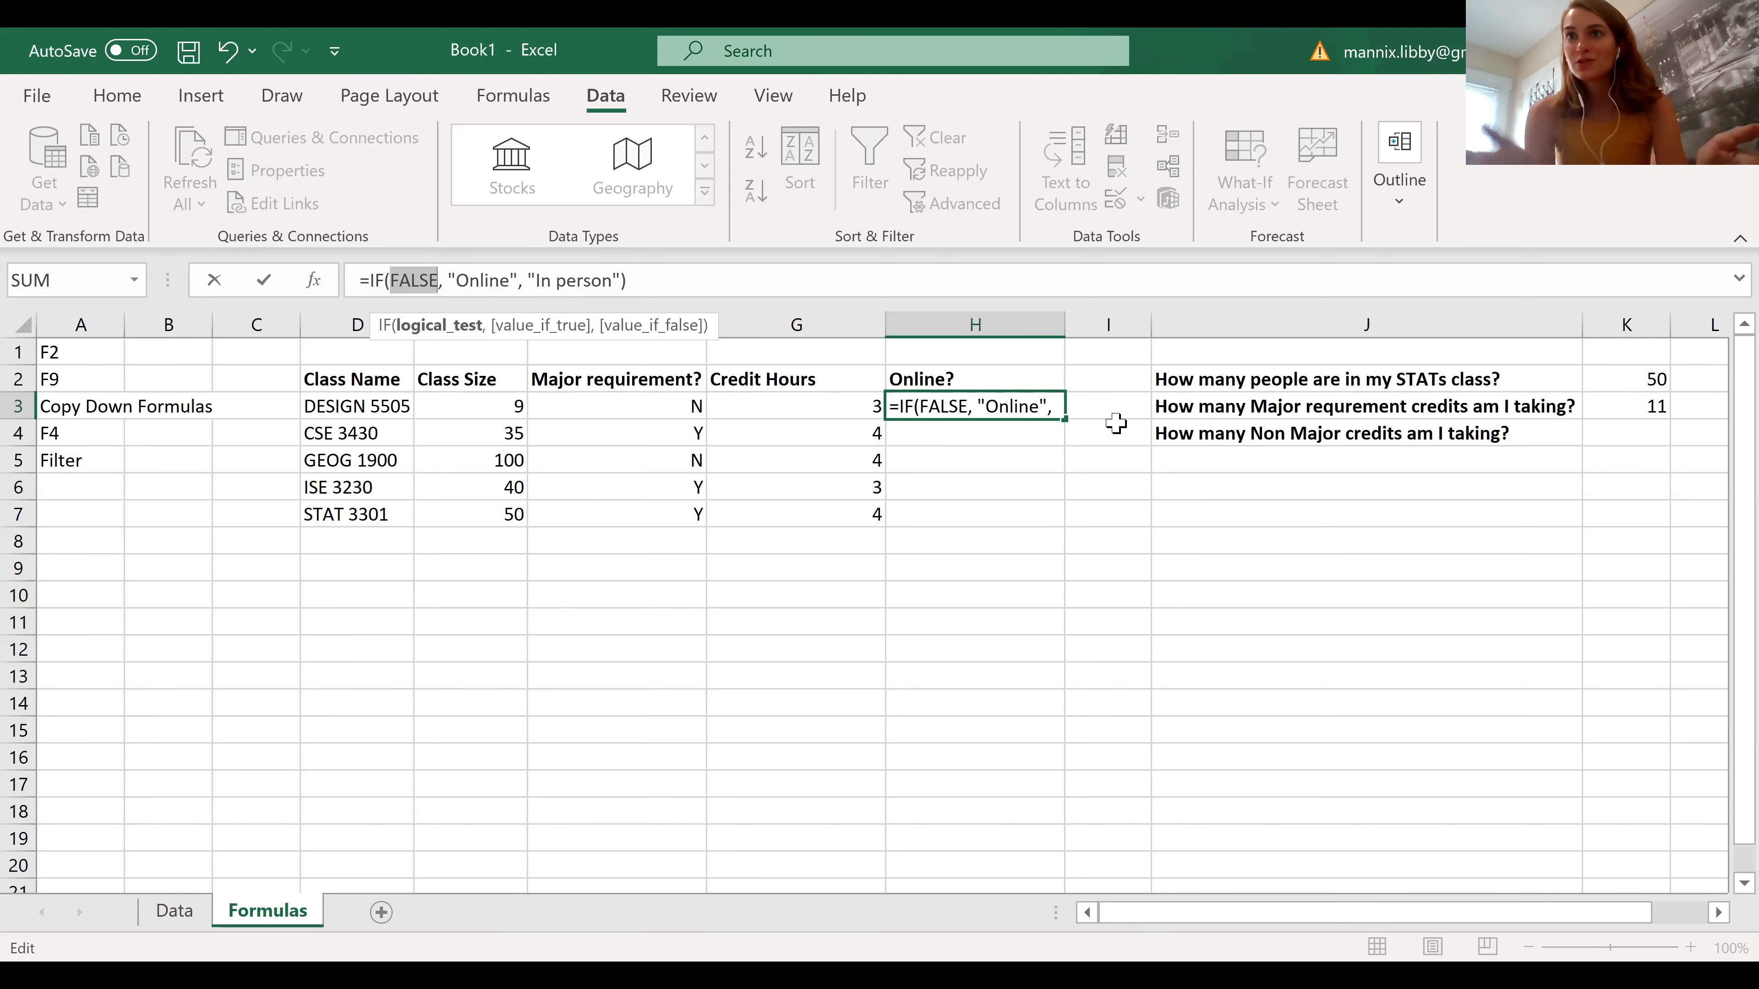
key(Escape)
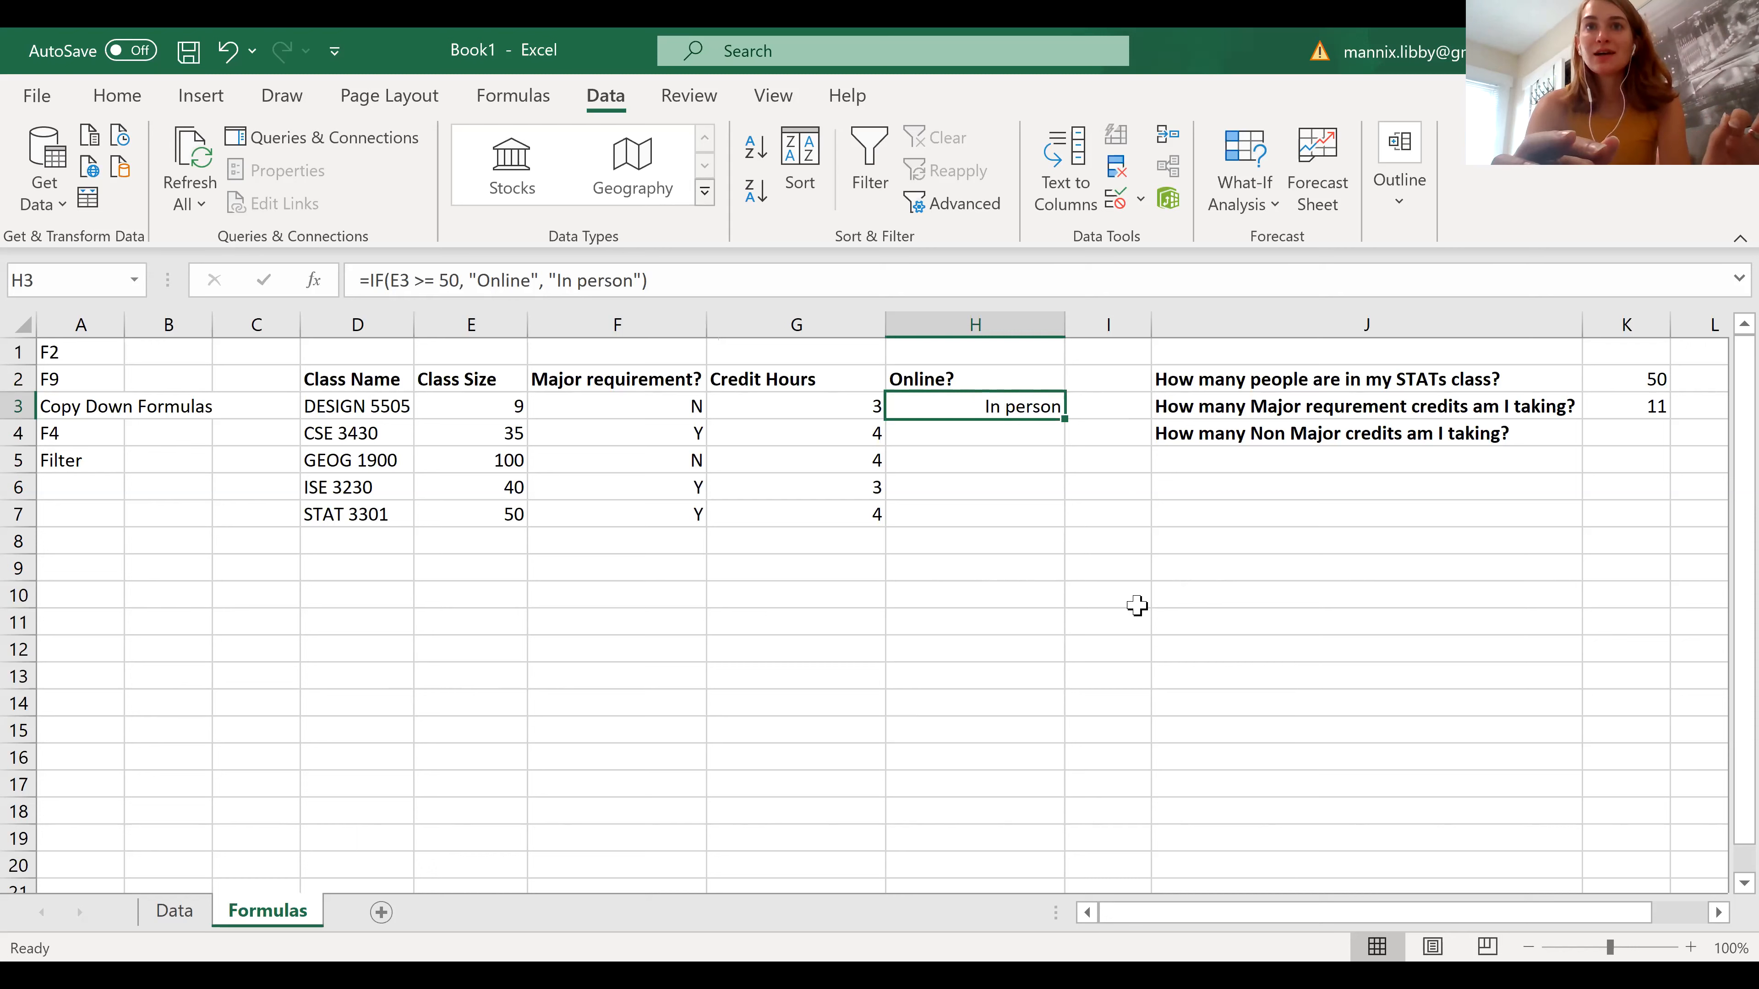
Copy the IF formula in H3 down the Online? column through H7
double_click(1065, 418)
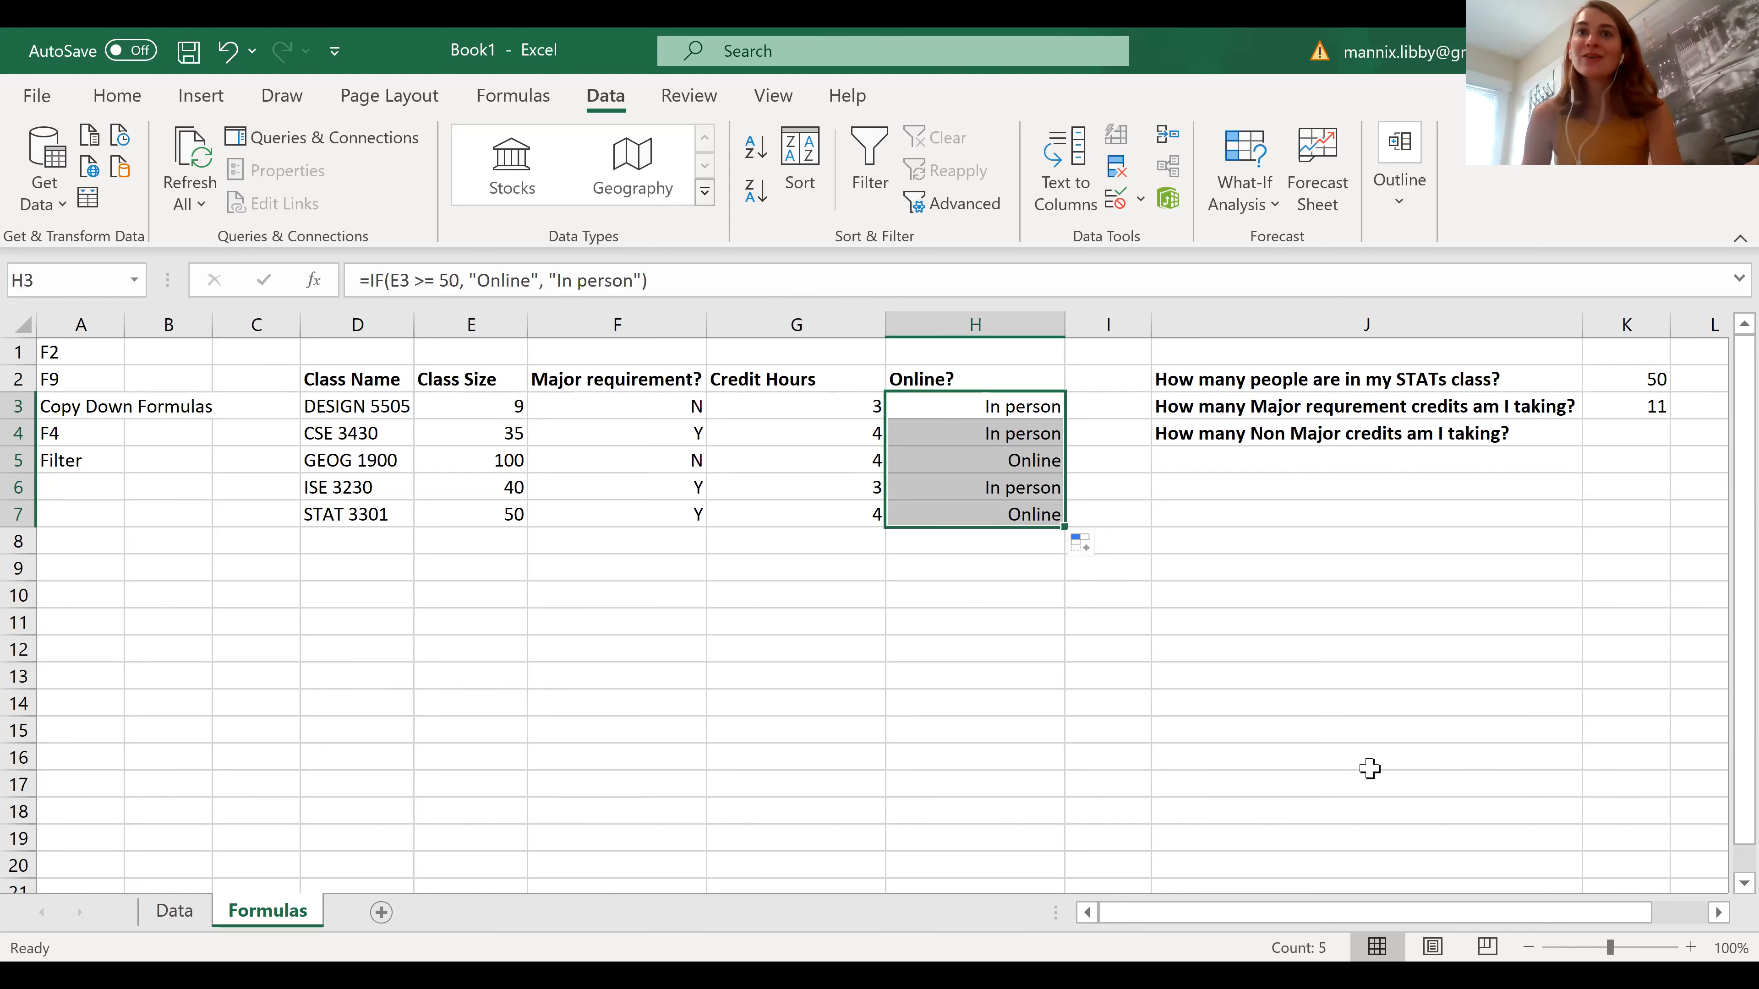
click(1155, 662)
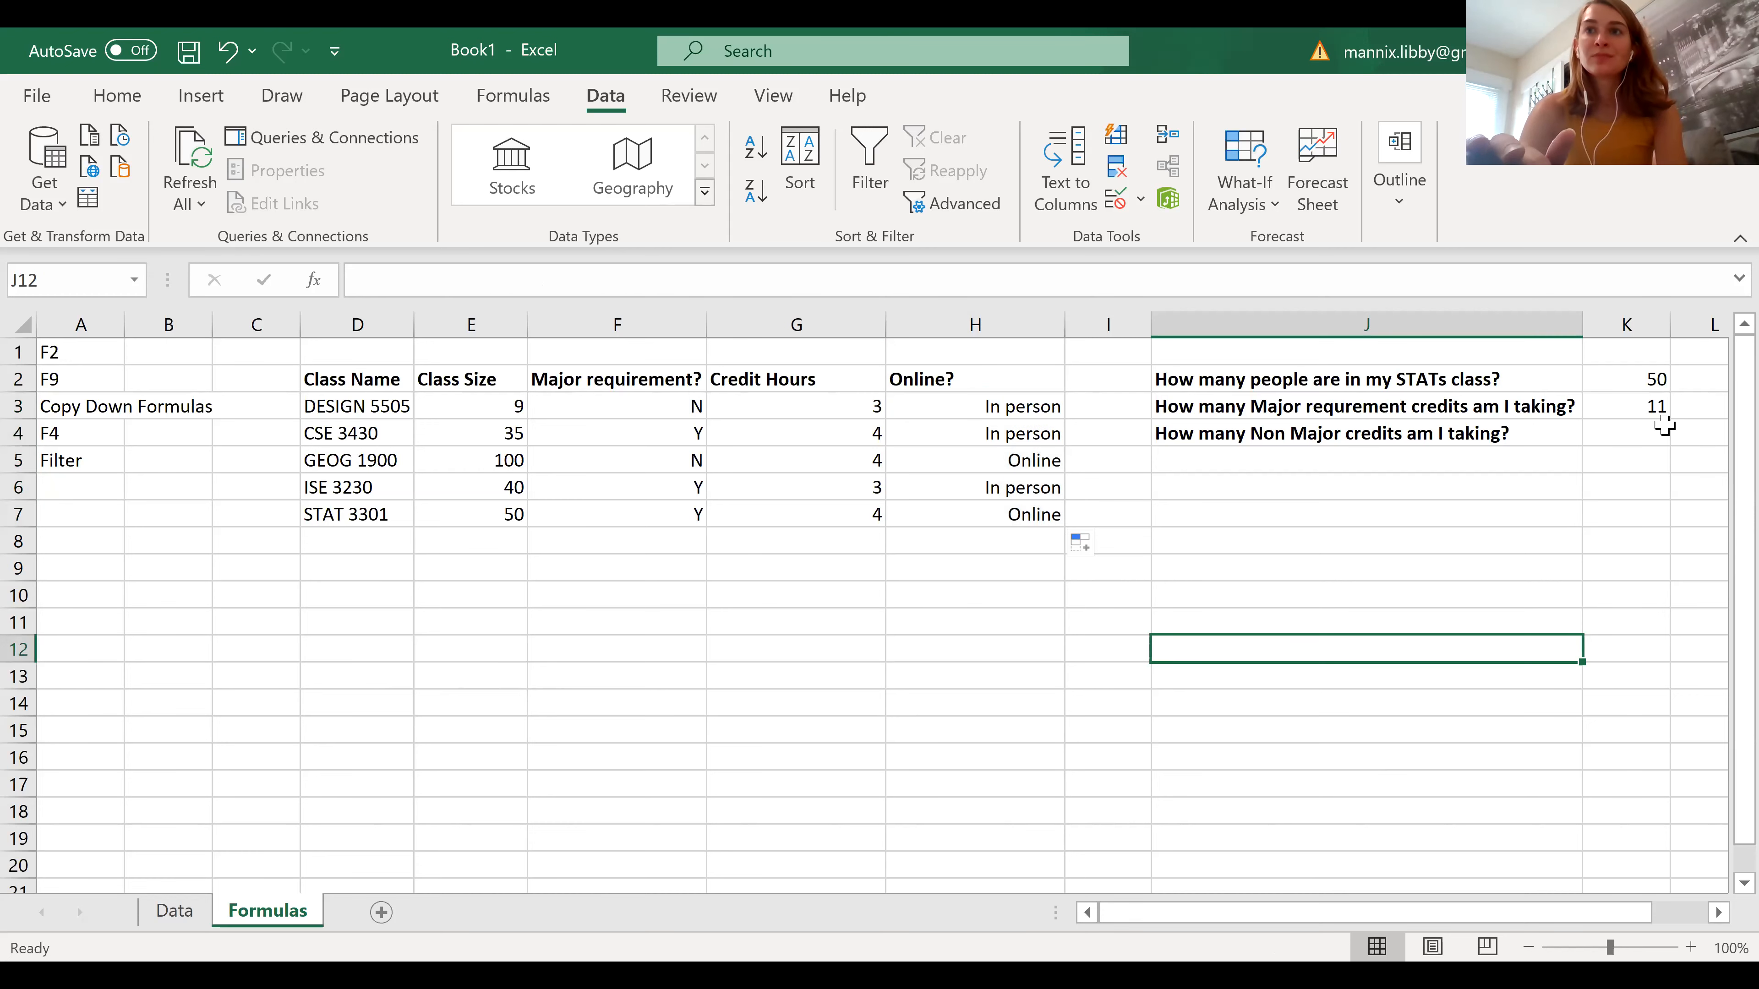
Try copying the SUMIF formula from K3 to K4 with relative references and setting its criterion to "n"
click(1657, 409)
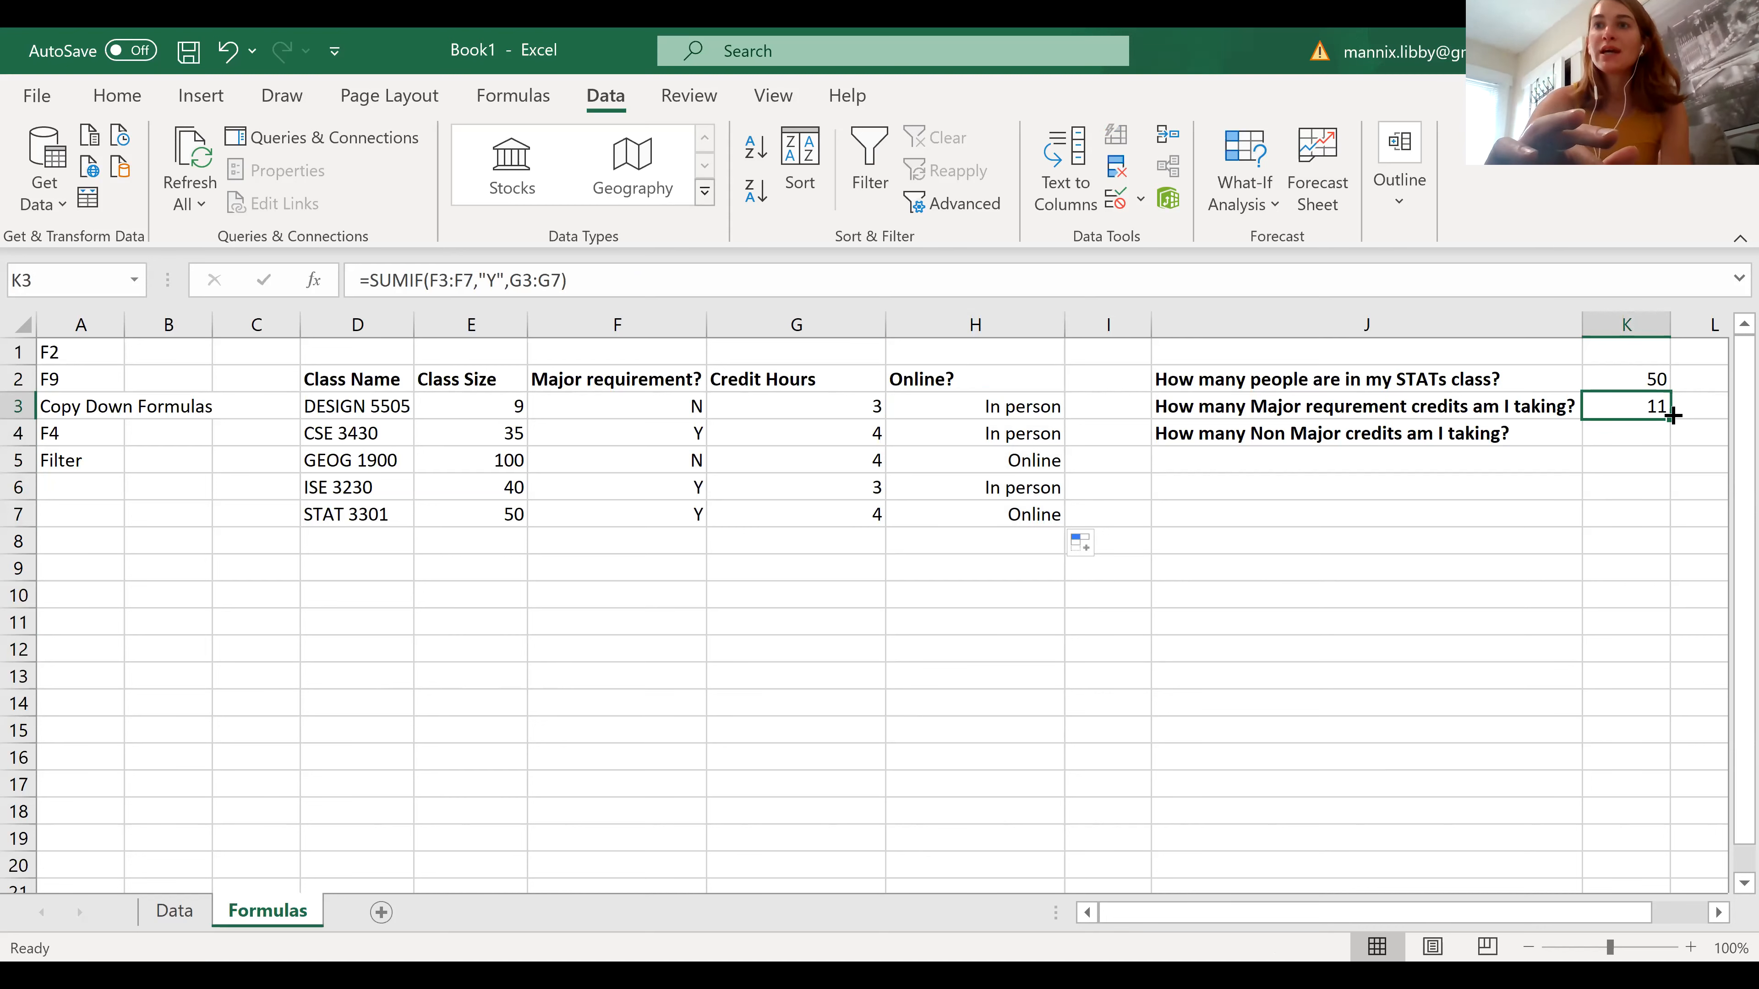
drag(1673, 414, 1672, 416)
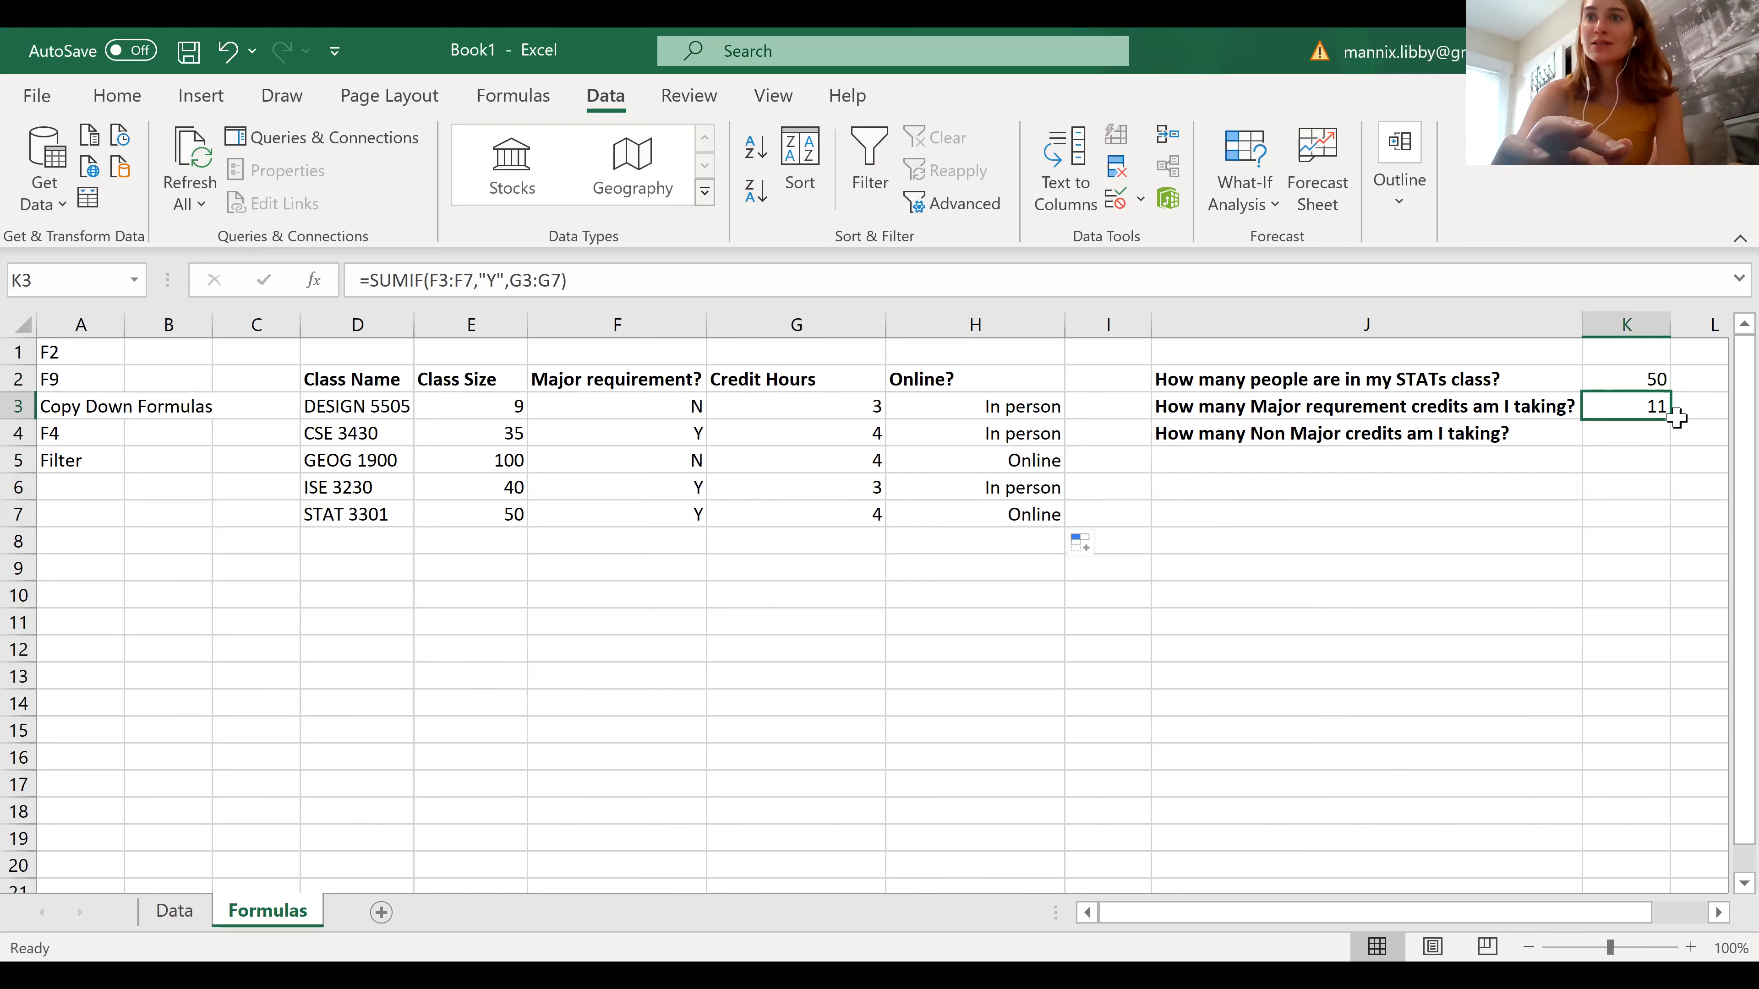
drag(1672, 419, 1662, 444)
click(1617, 436)
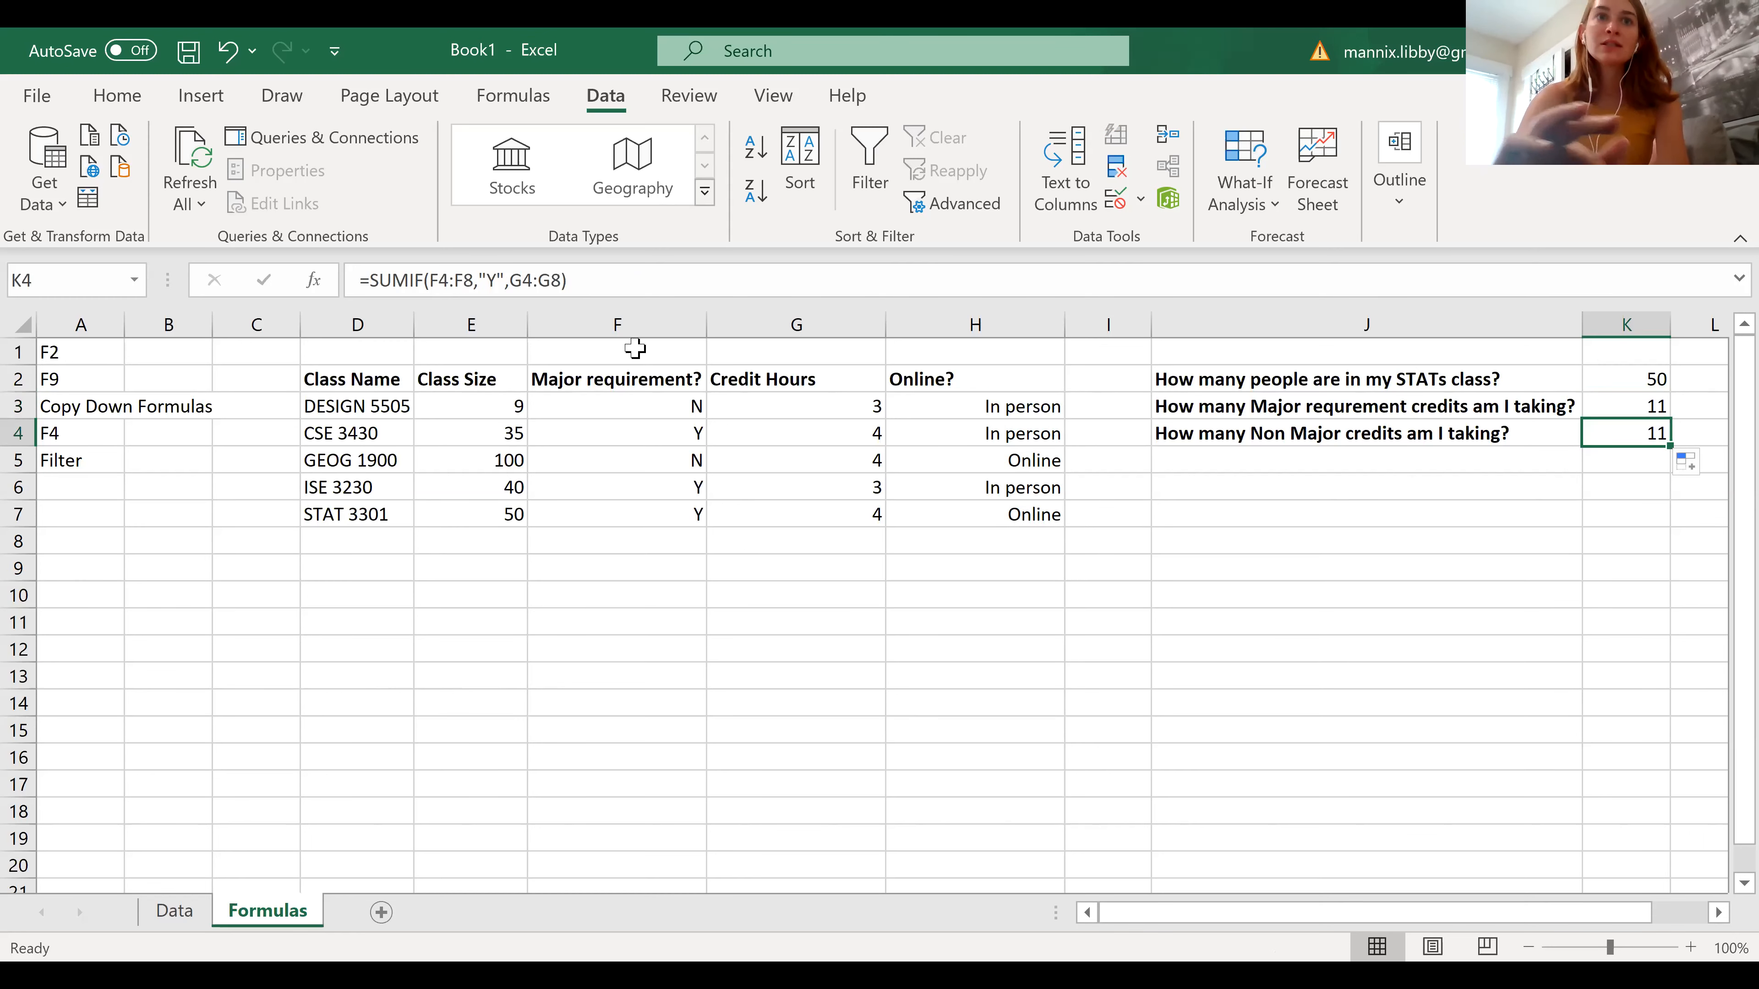
click(495, 280)
key(BackSpace)
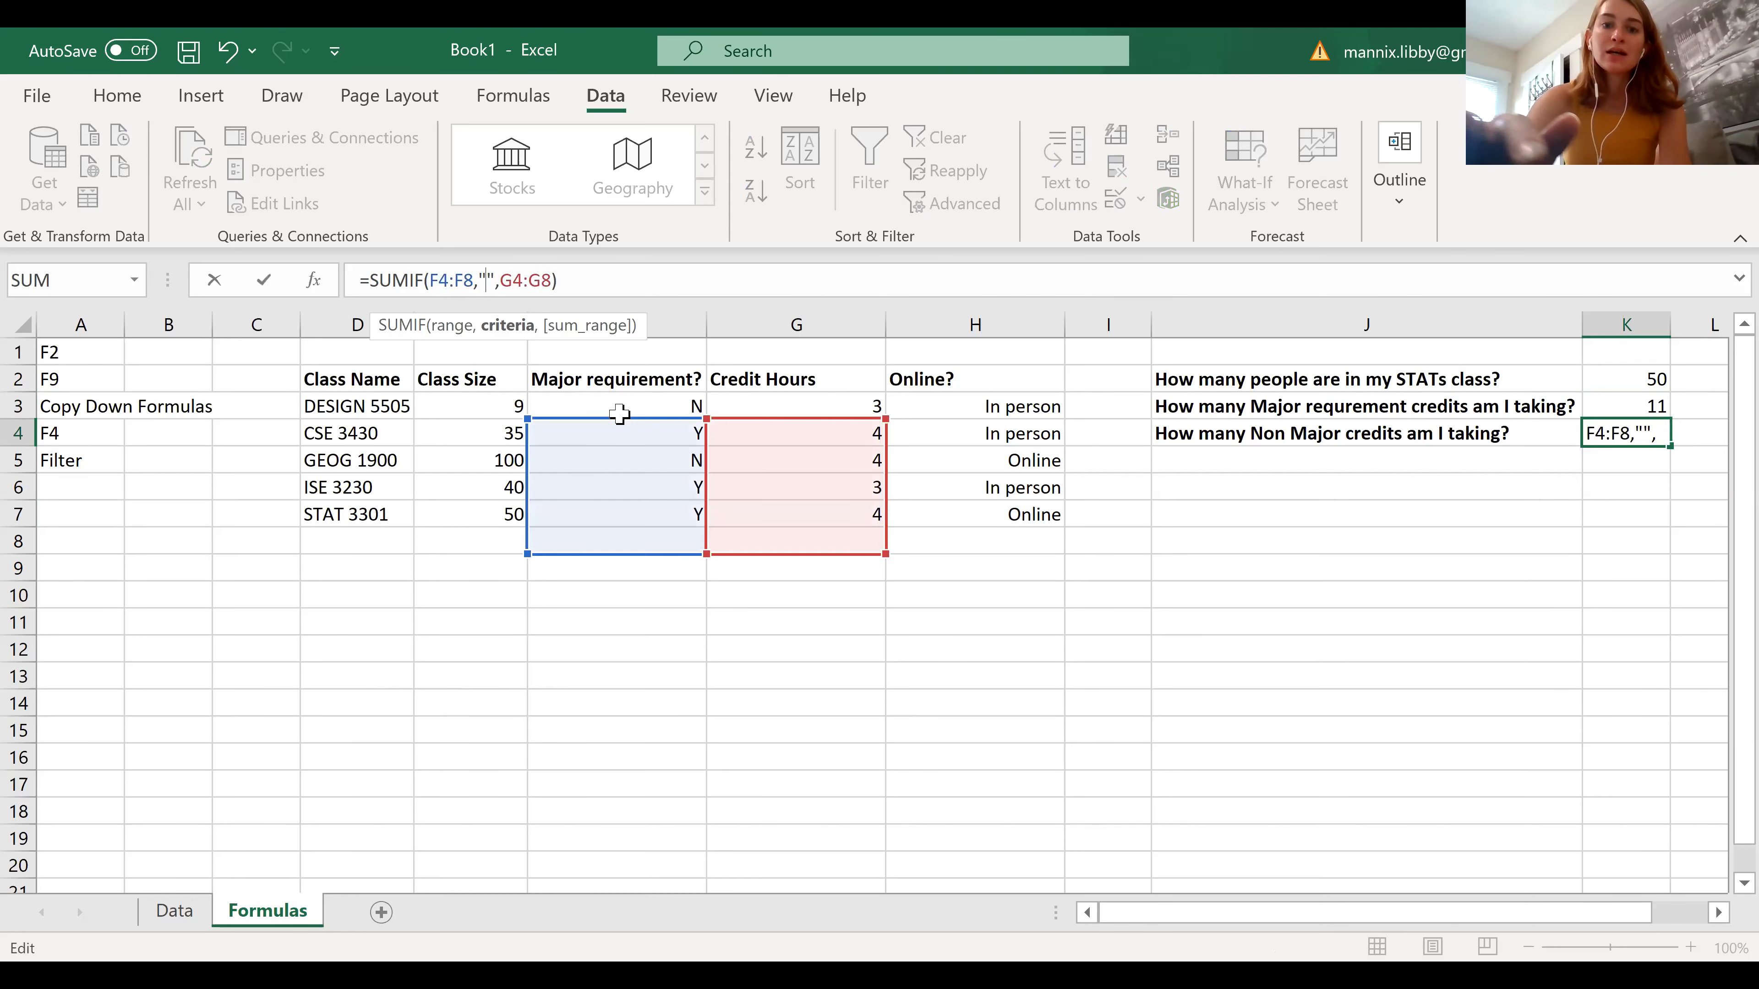
text(N)
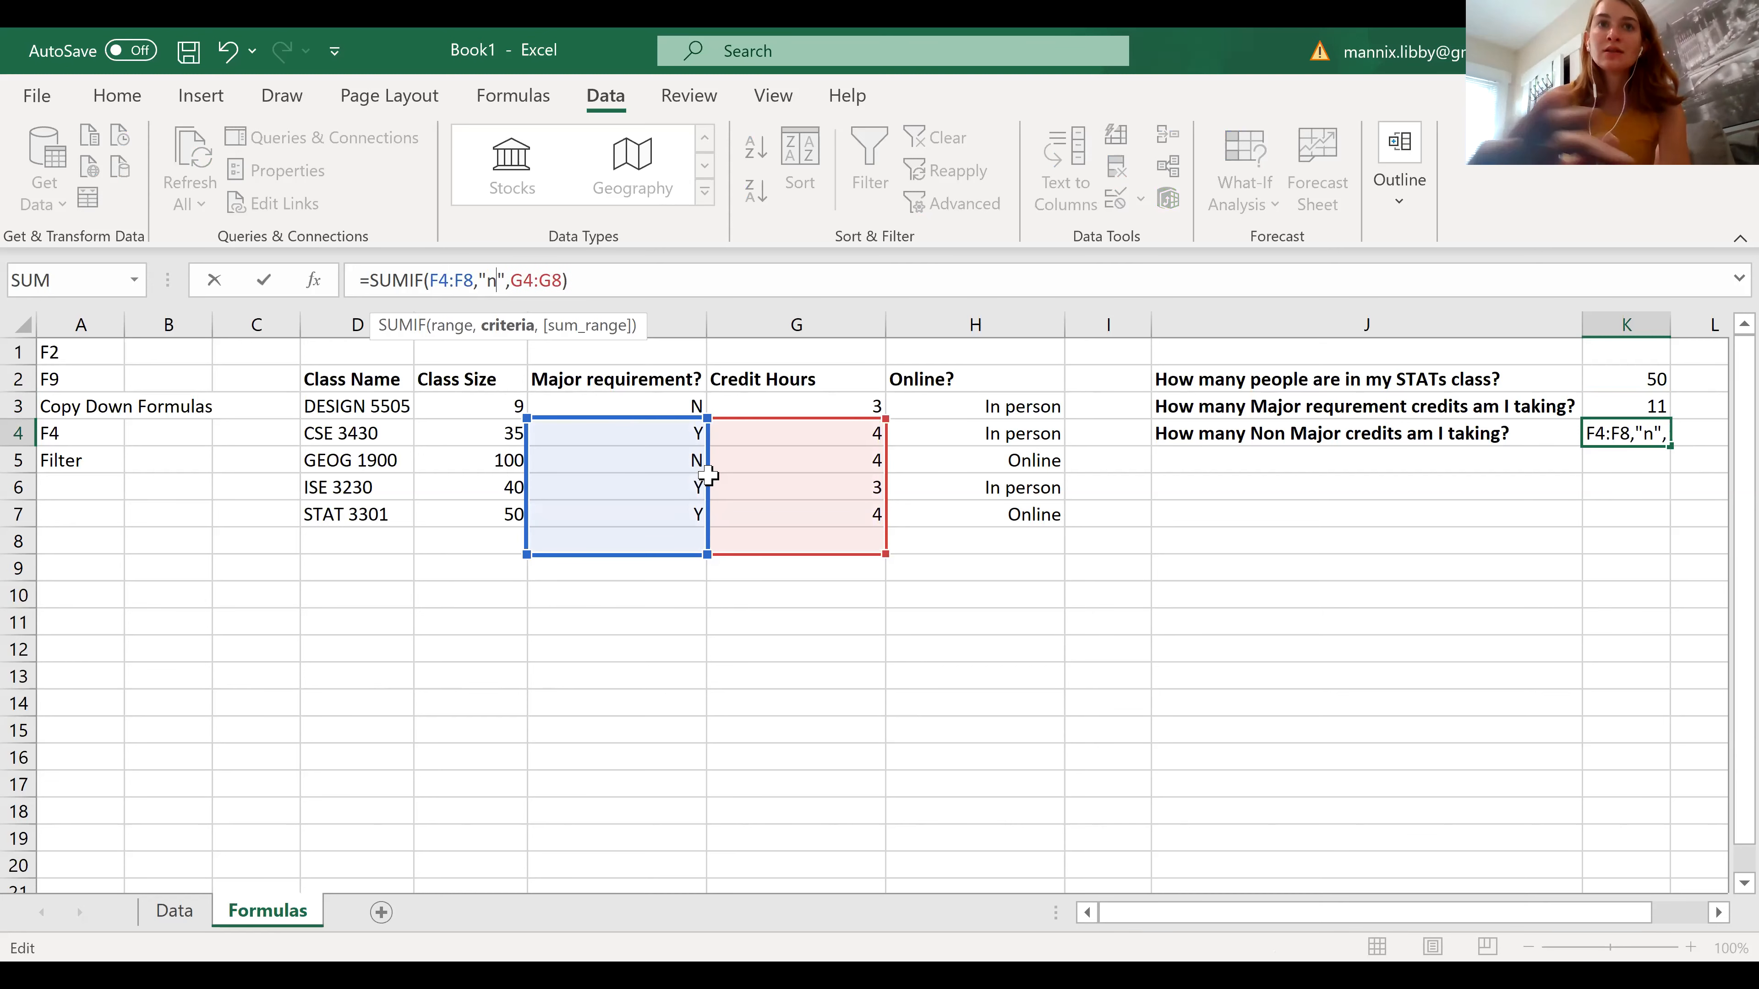
key(Return)
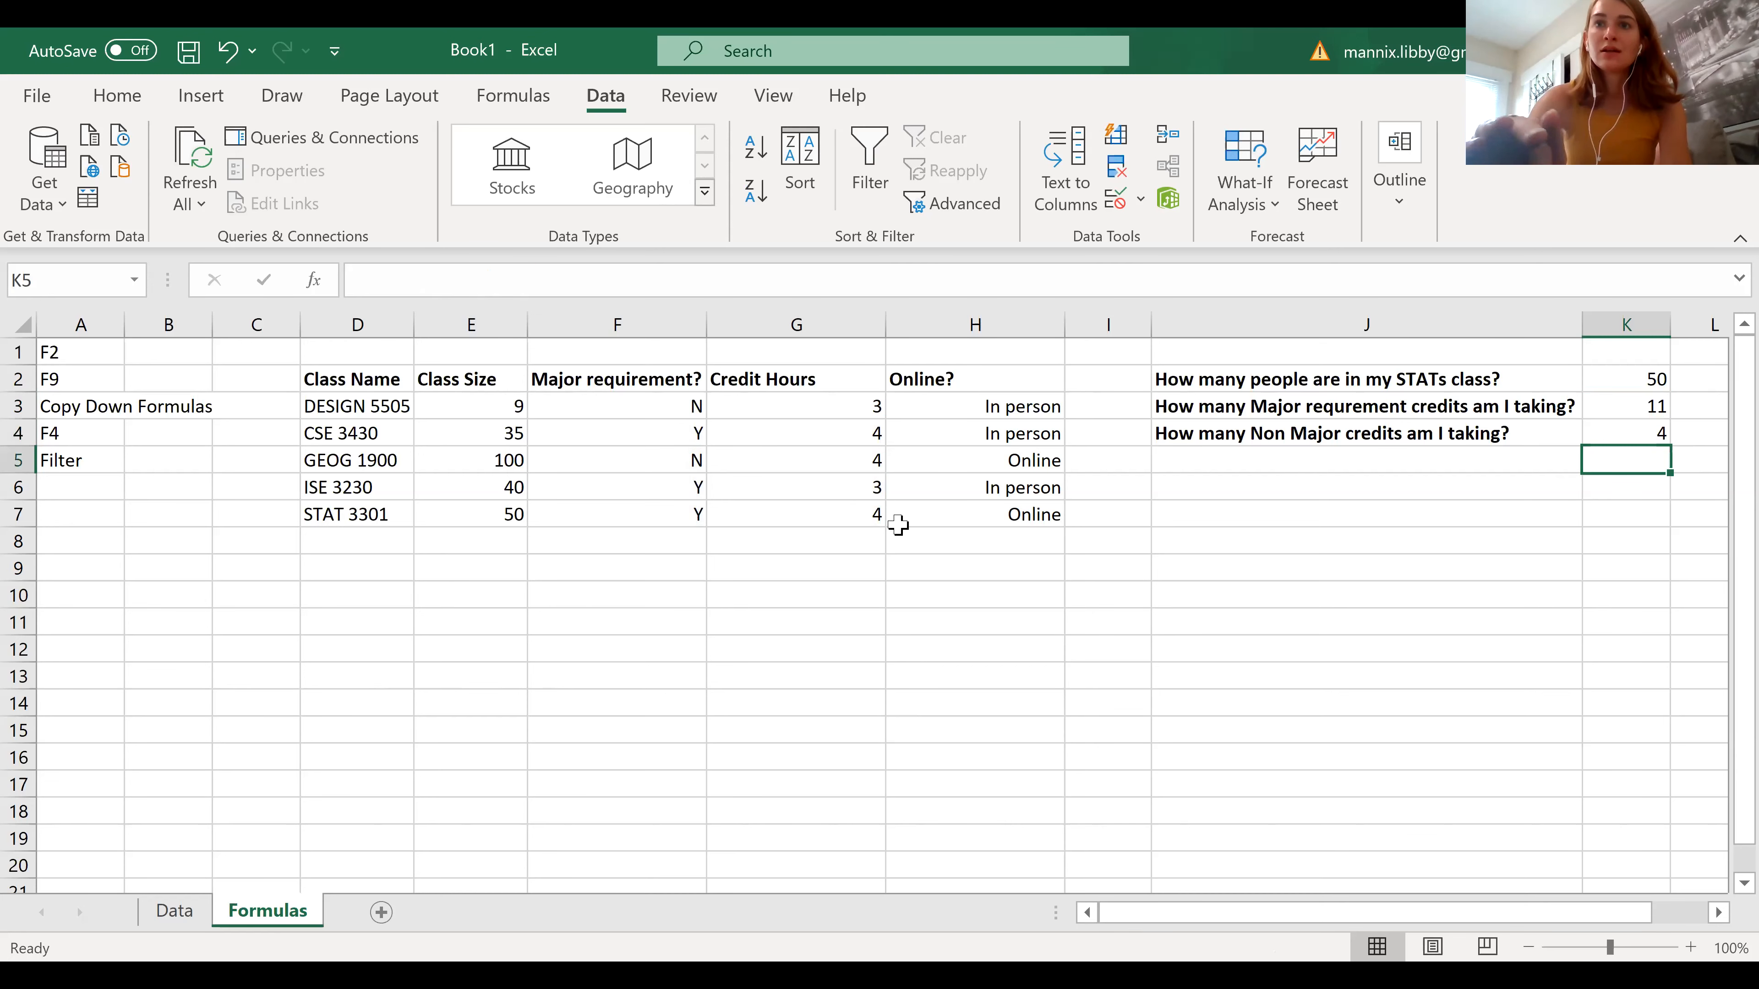
Inspect the ranges referenced by the Non Major credits formula in K4, and clear the cell
click(1622, 435)
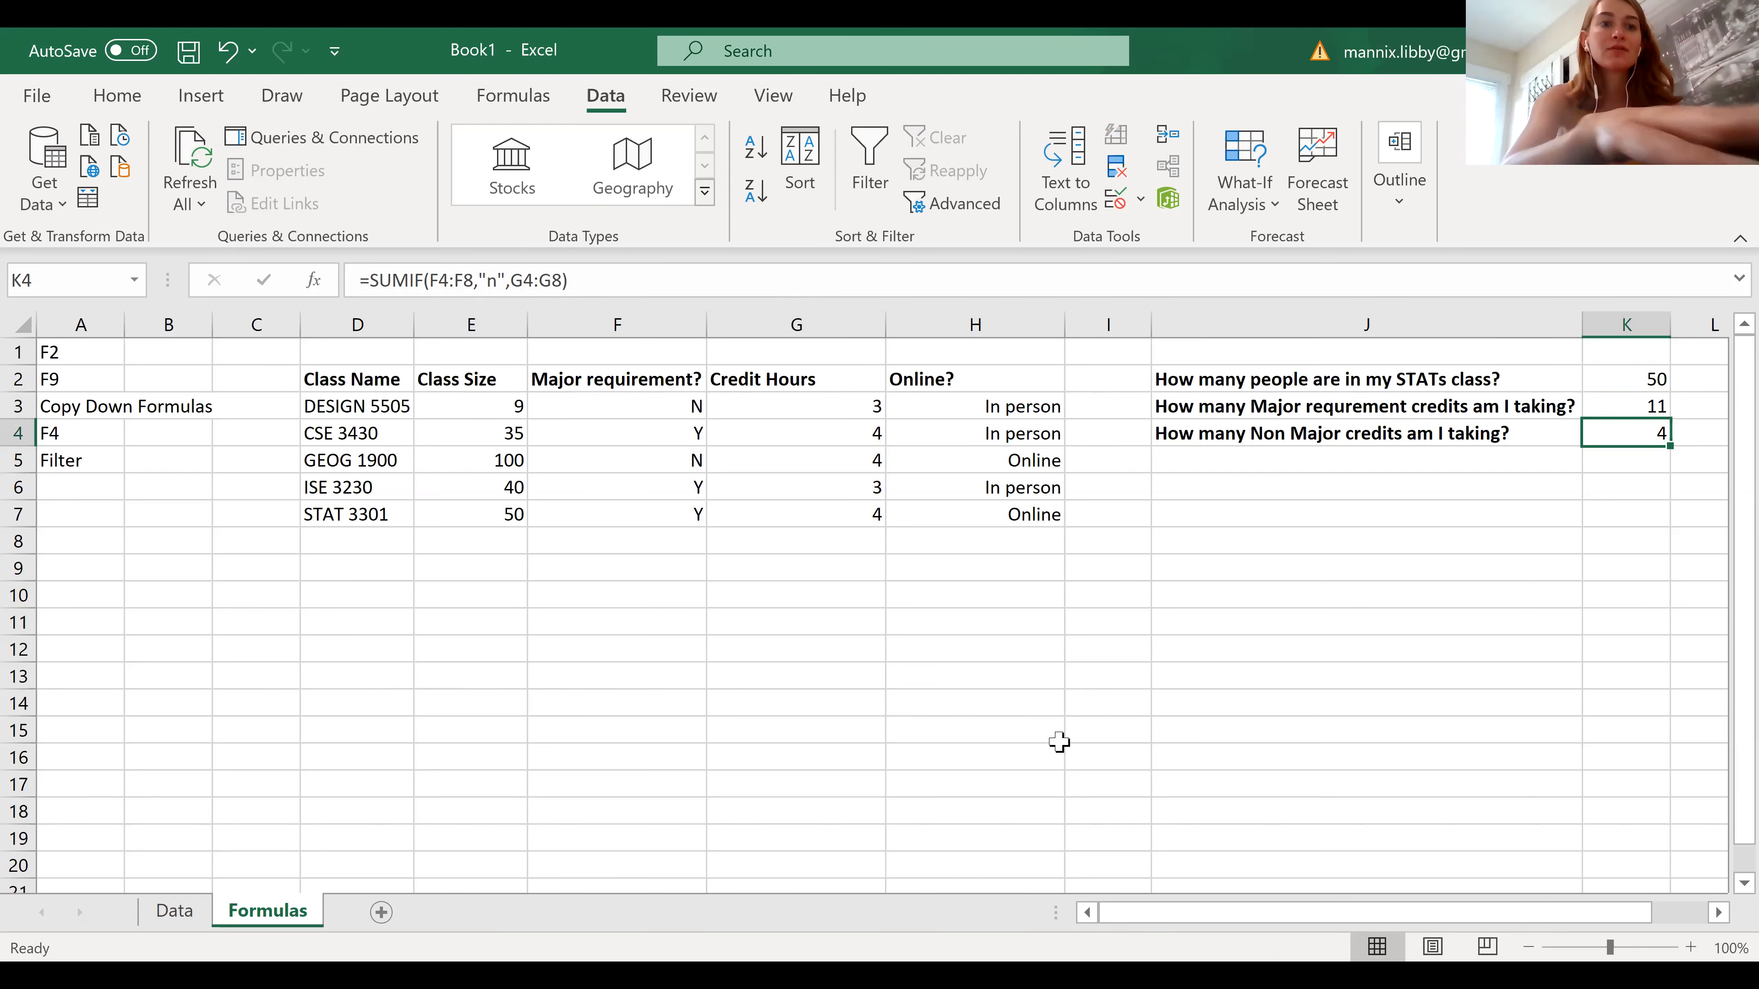
key(F2)
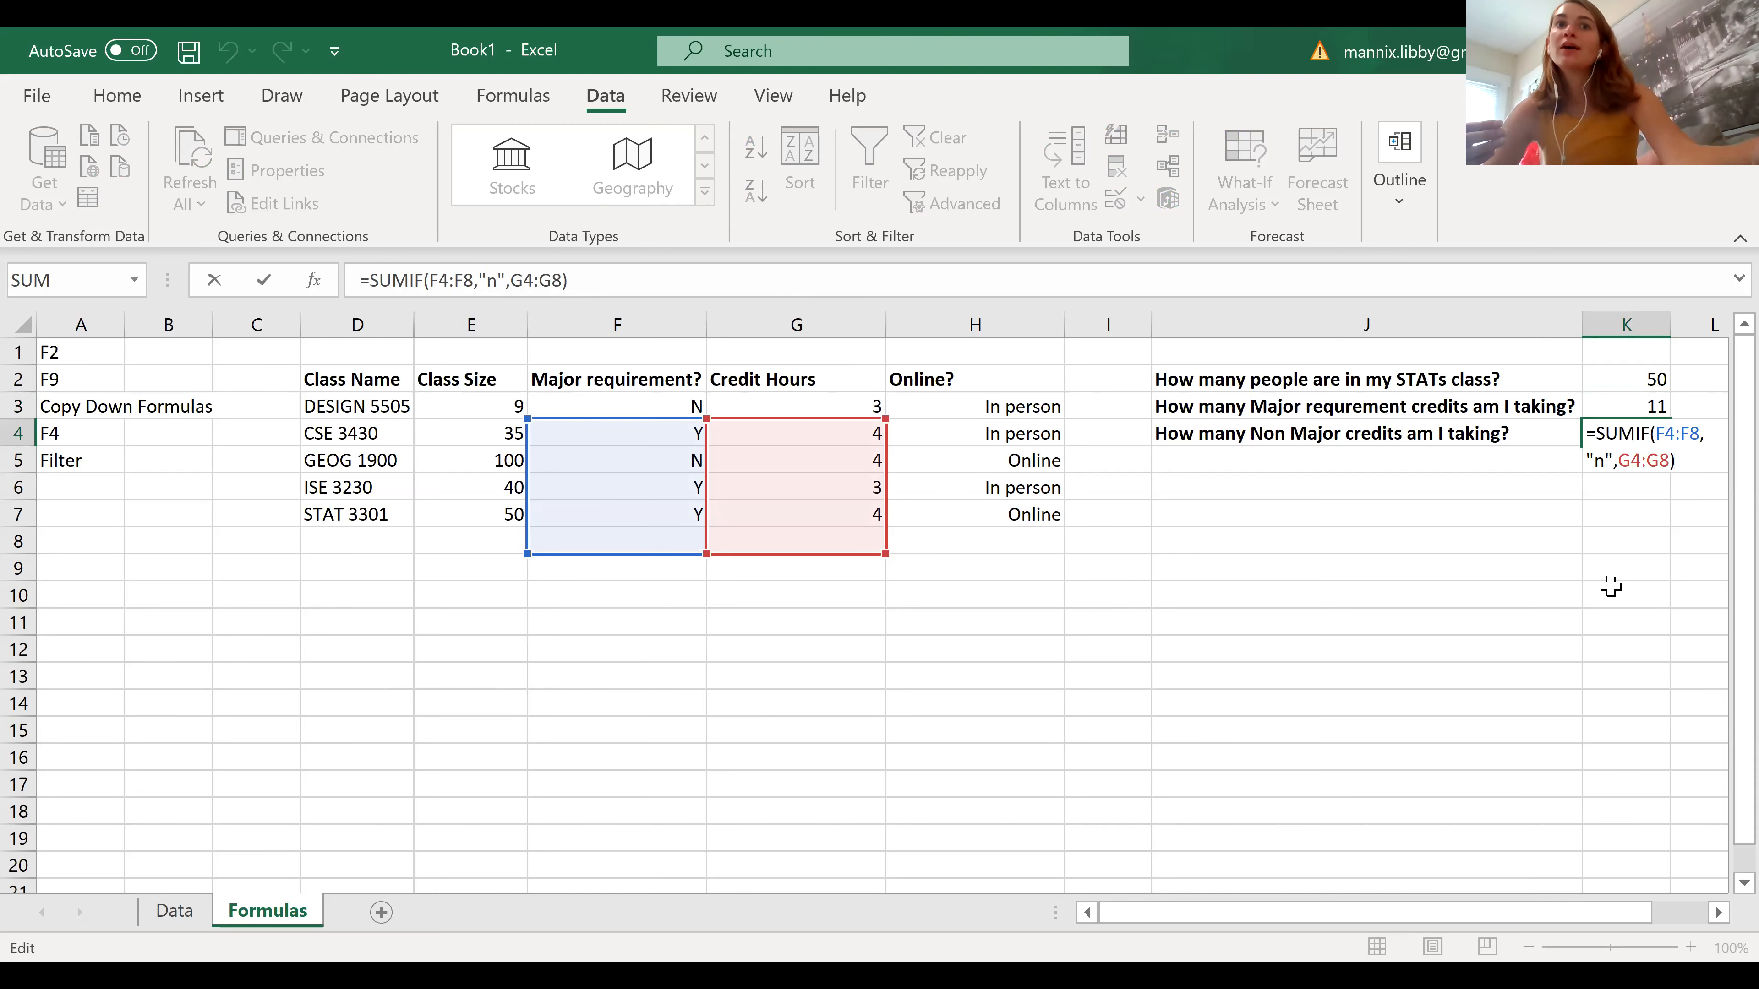
key(ctrl+Return)
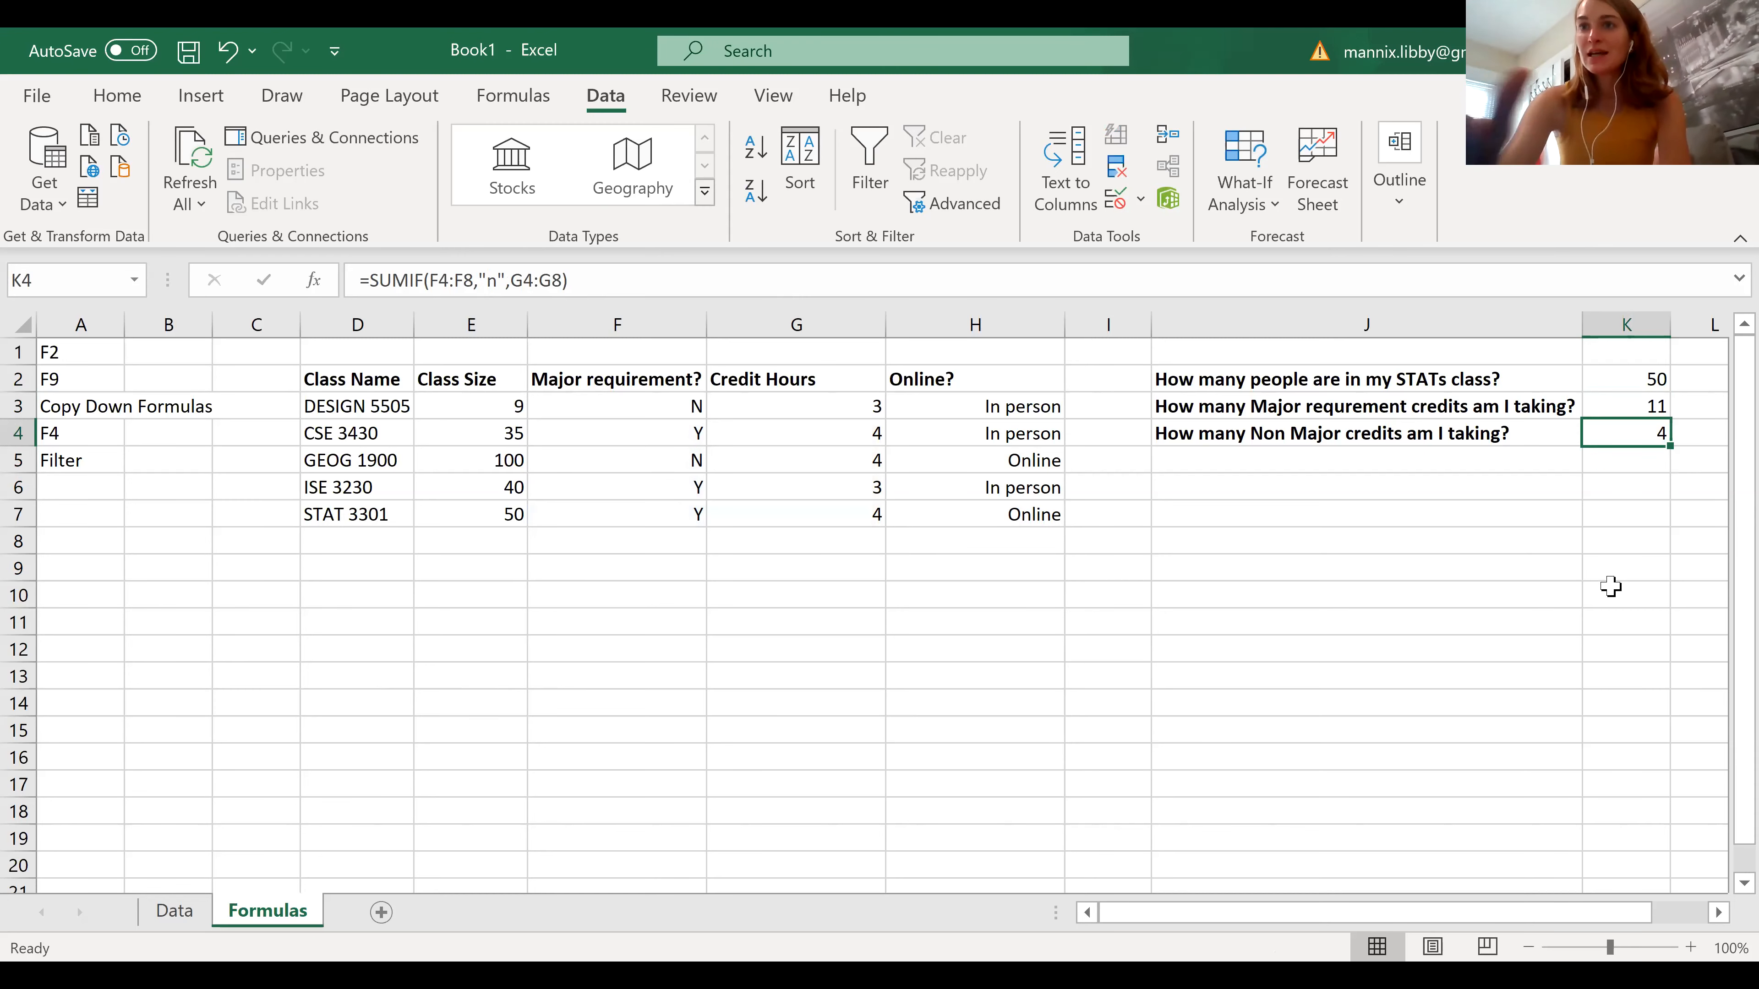
key(Delete)
Make the SUMIF ranges in K3 absolute, as $F$3:$F$7 and $G$3:$G$7
click(1645, 415)
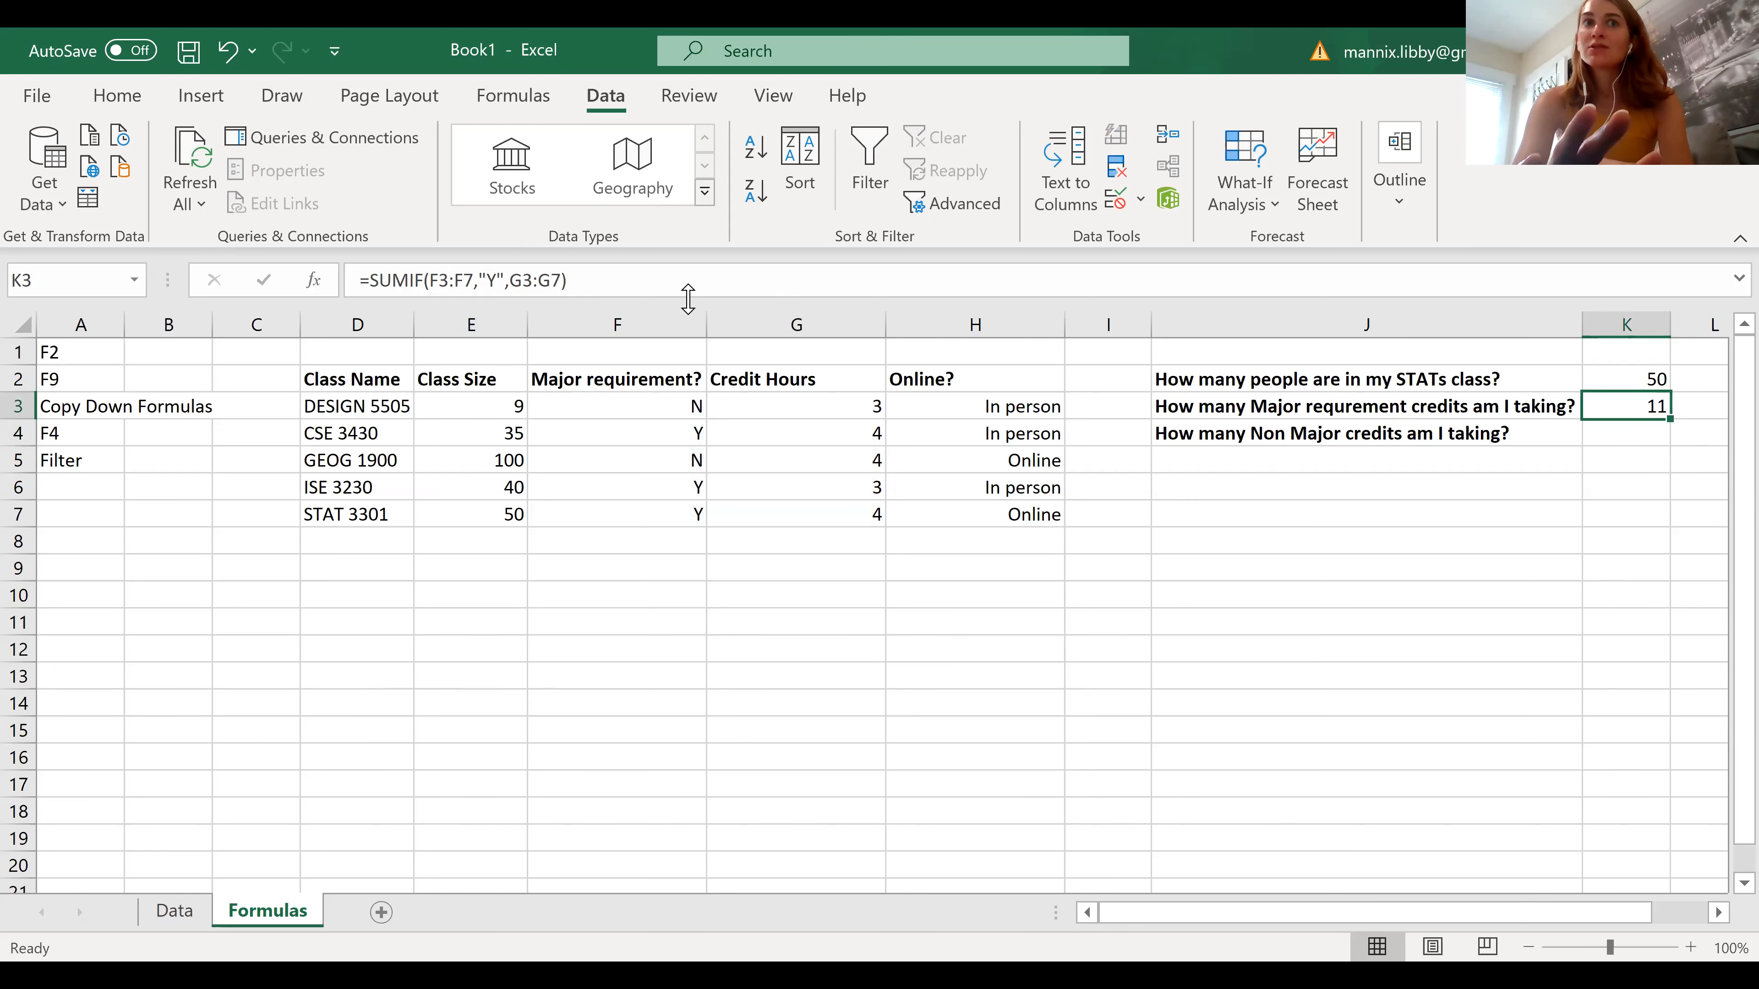
click(442, 280)
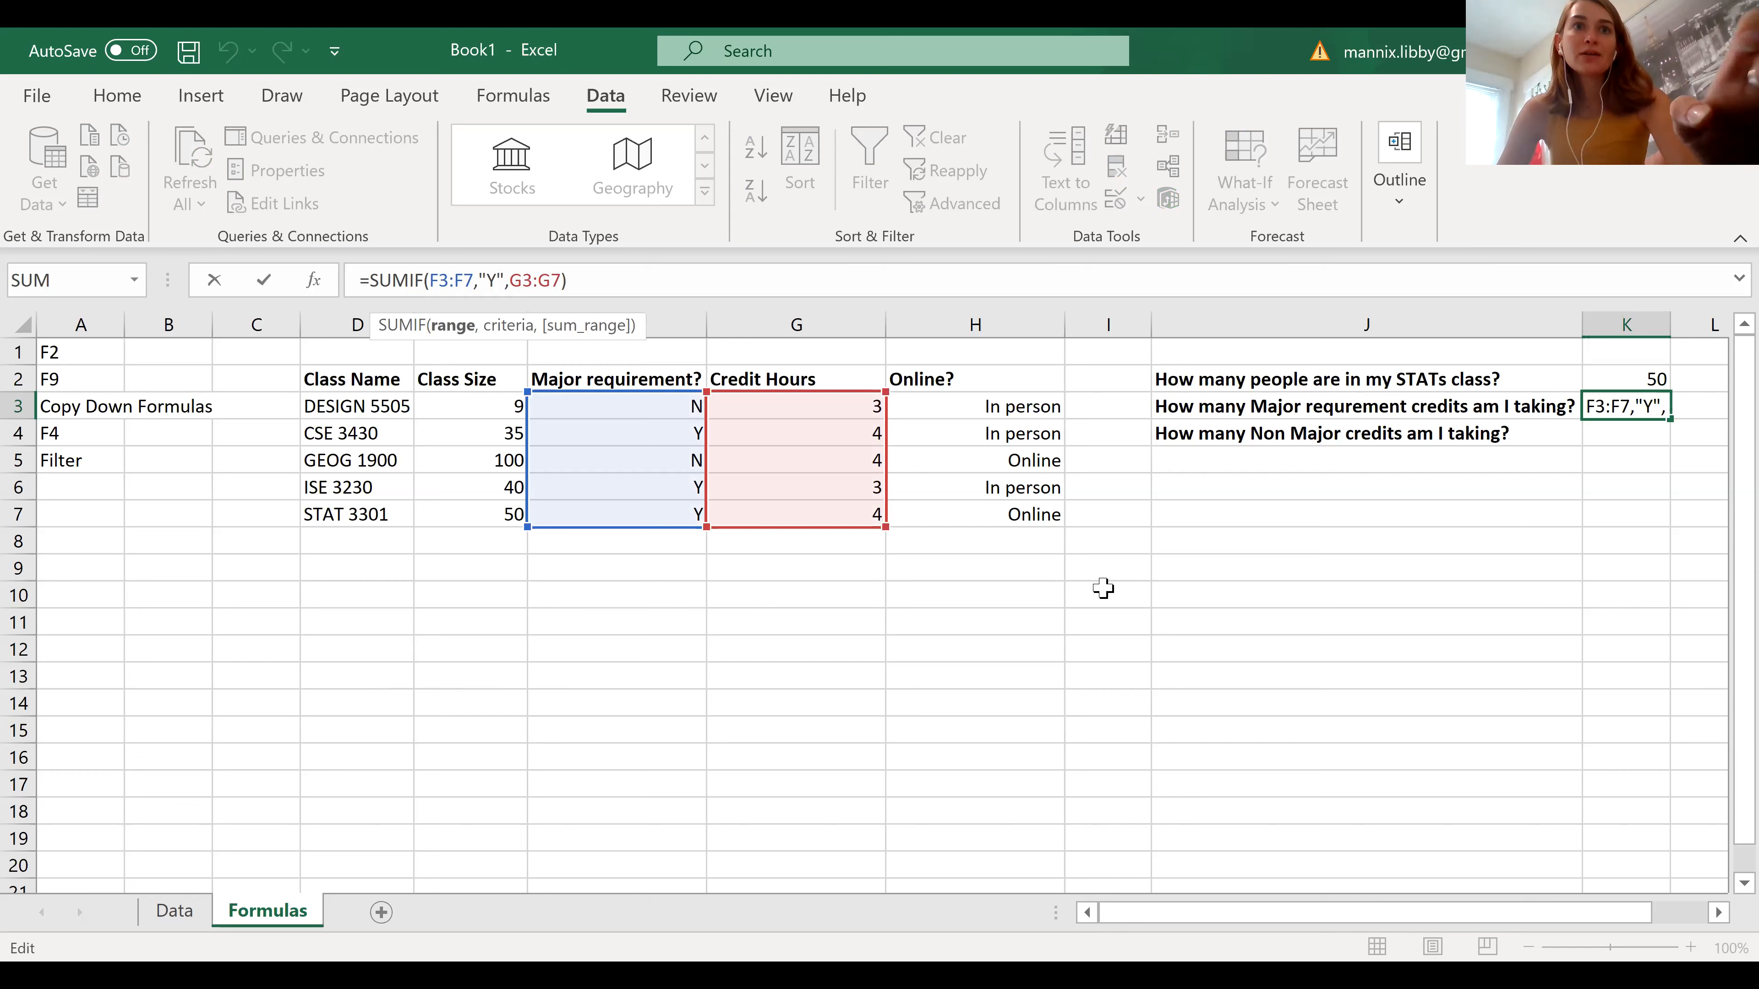
key(F4)
click(482, 277)
key(F4)
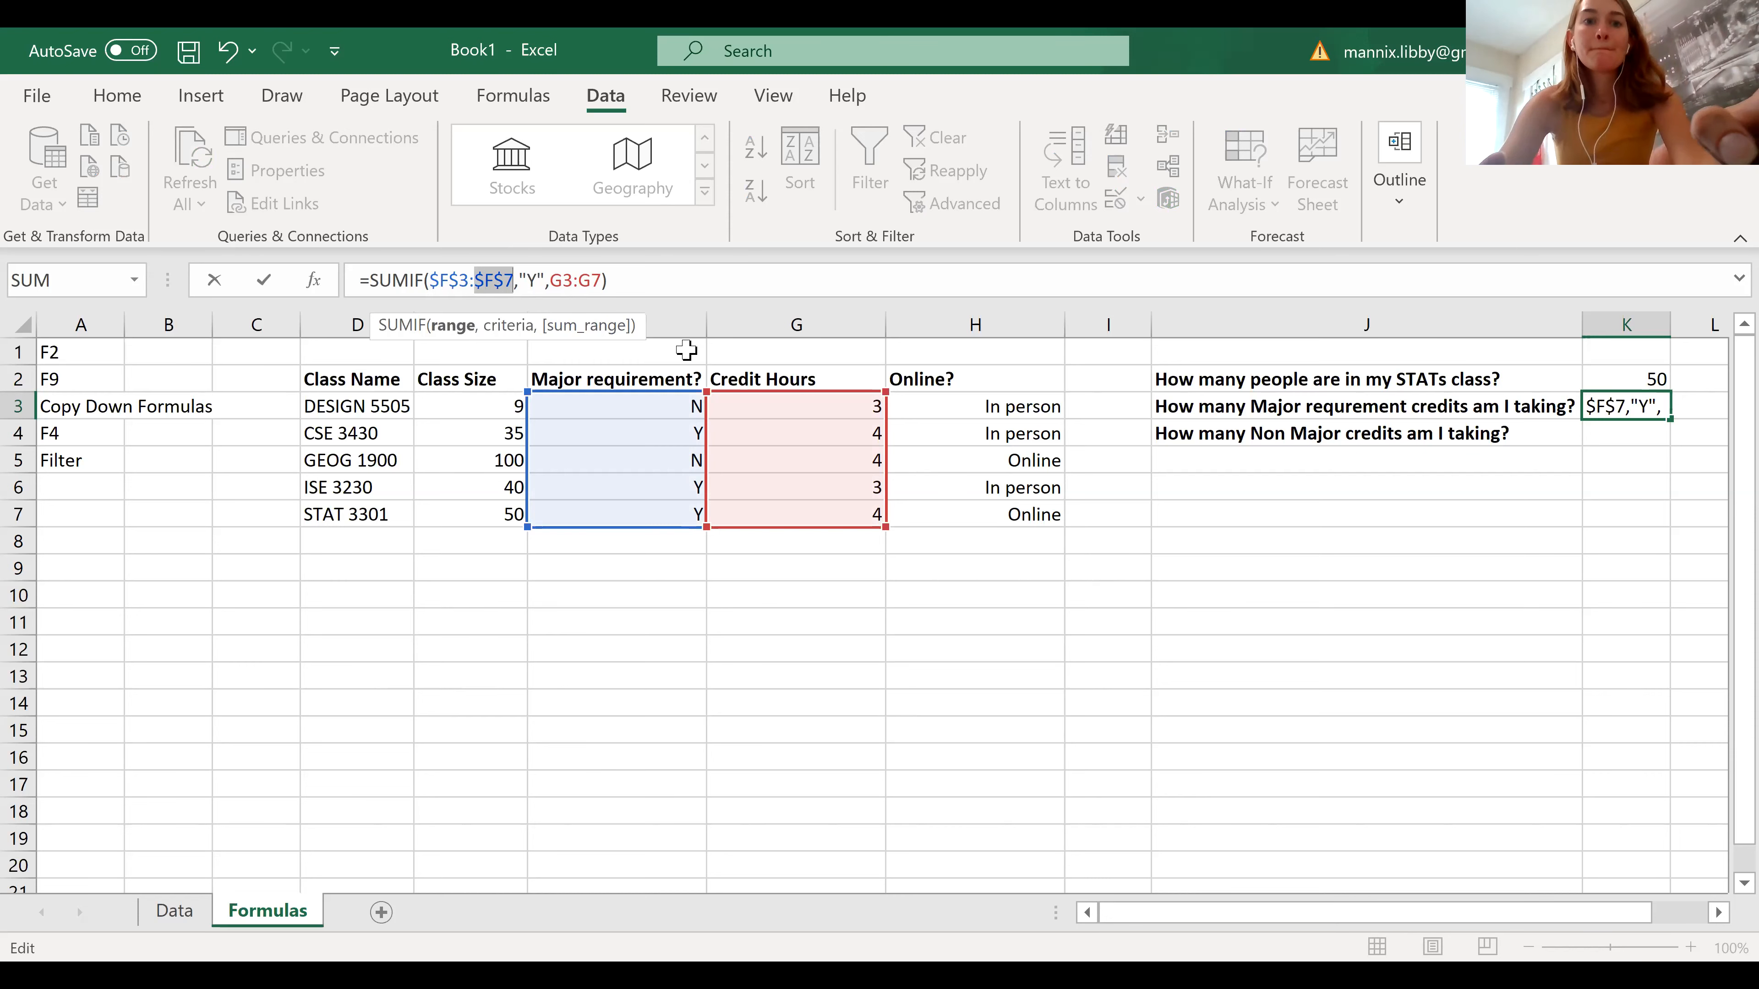
click(562, 283)
key(F4)
key(Right)
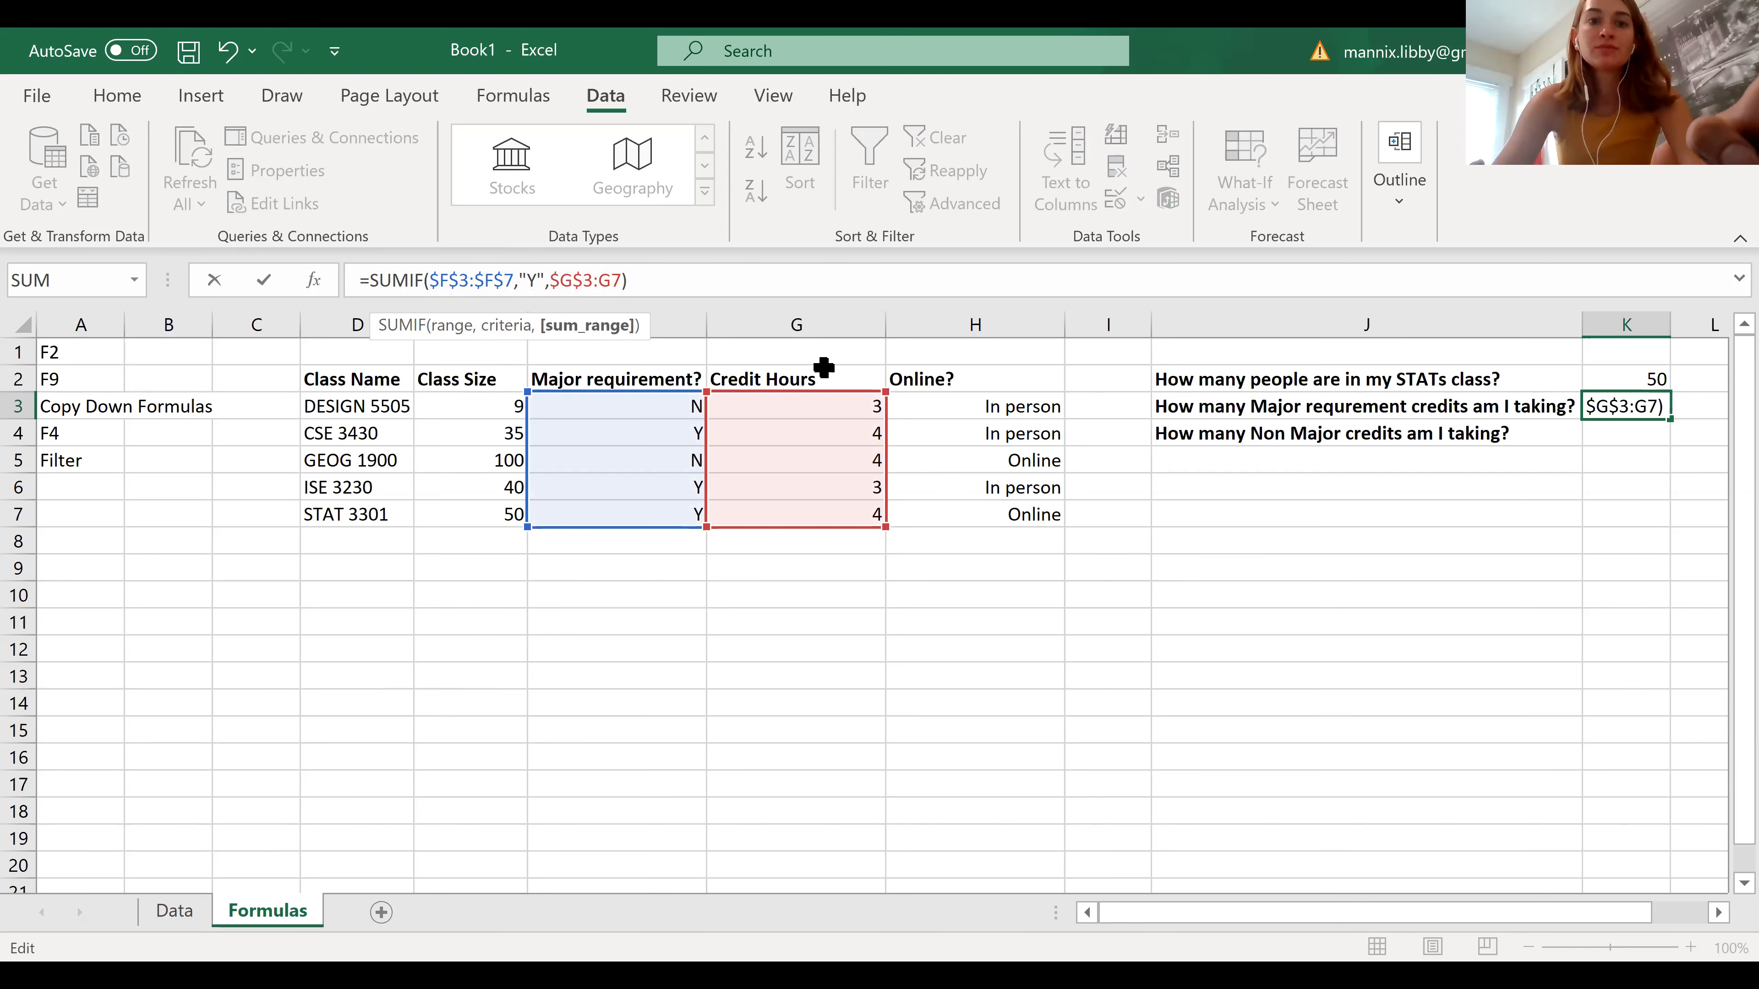
key(F4)
key(Return)
Copy the SUMIF formula with absolute ranges from K3 down to the Non Major credits cell K4
click(1629, 404)
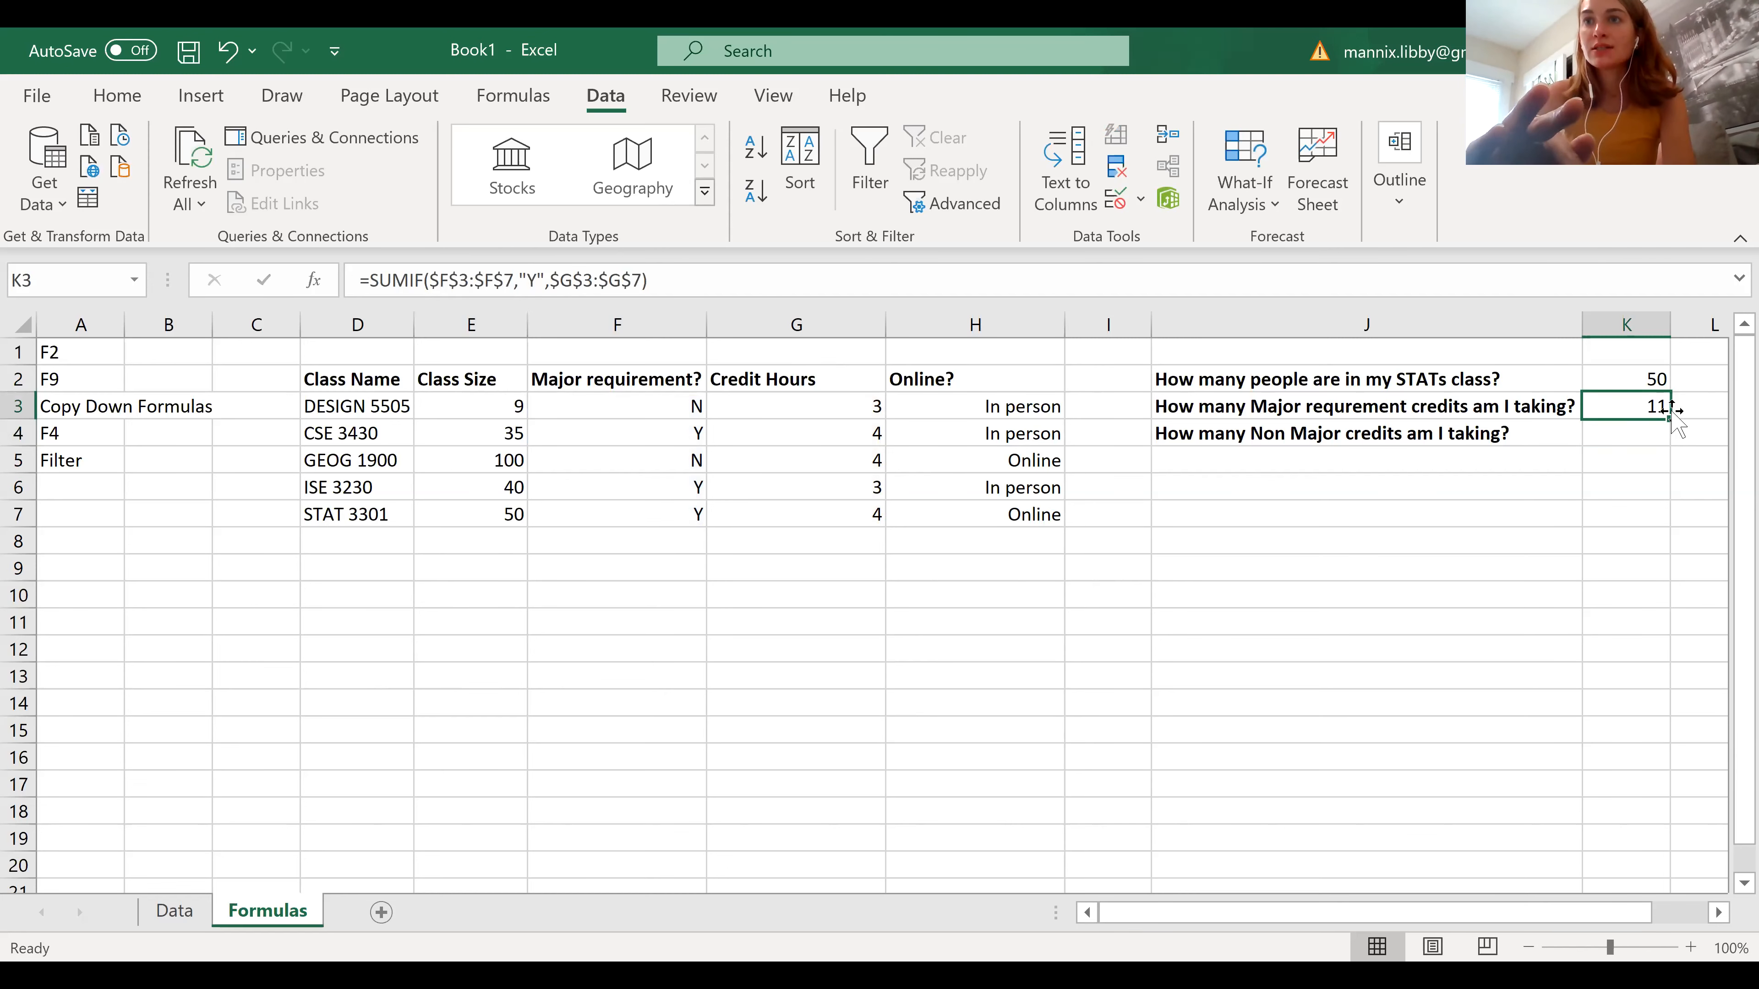
drag(1671, 419, 1674, 443)
click(1600, 539)
click(1607, 433)
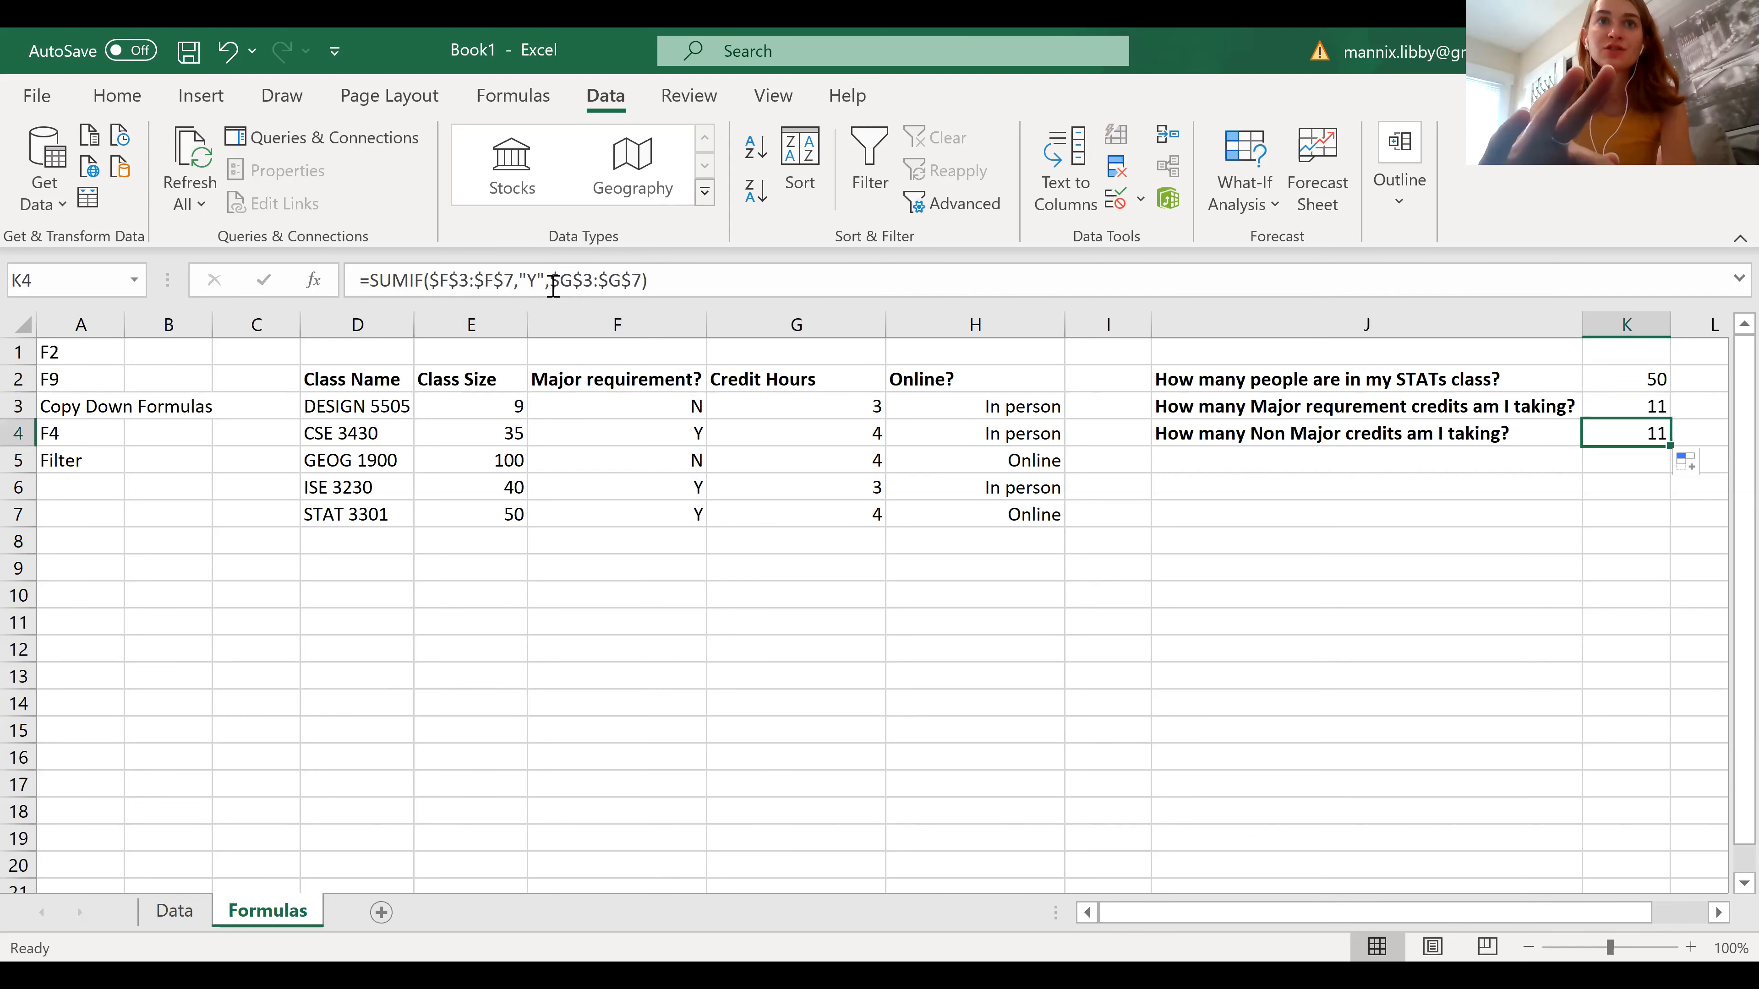
Change the criterion of the SUMIF formula in K4 to "N"
click(537, 273)
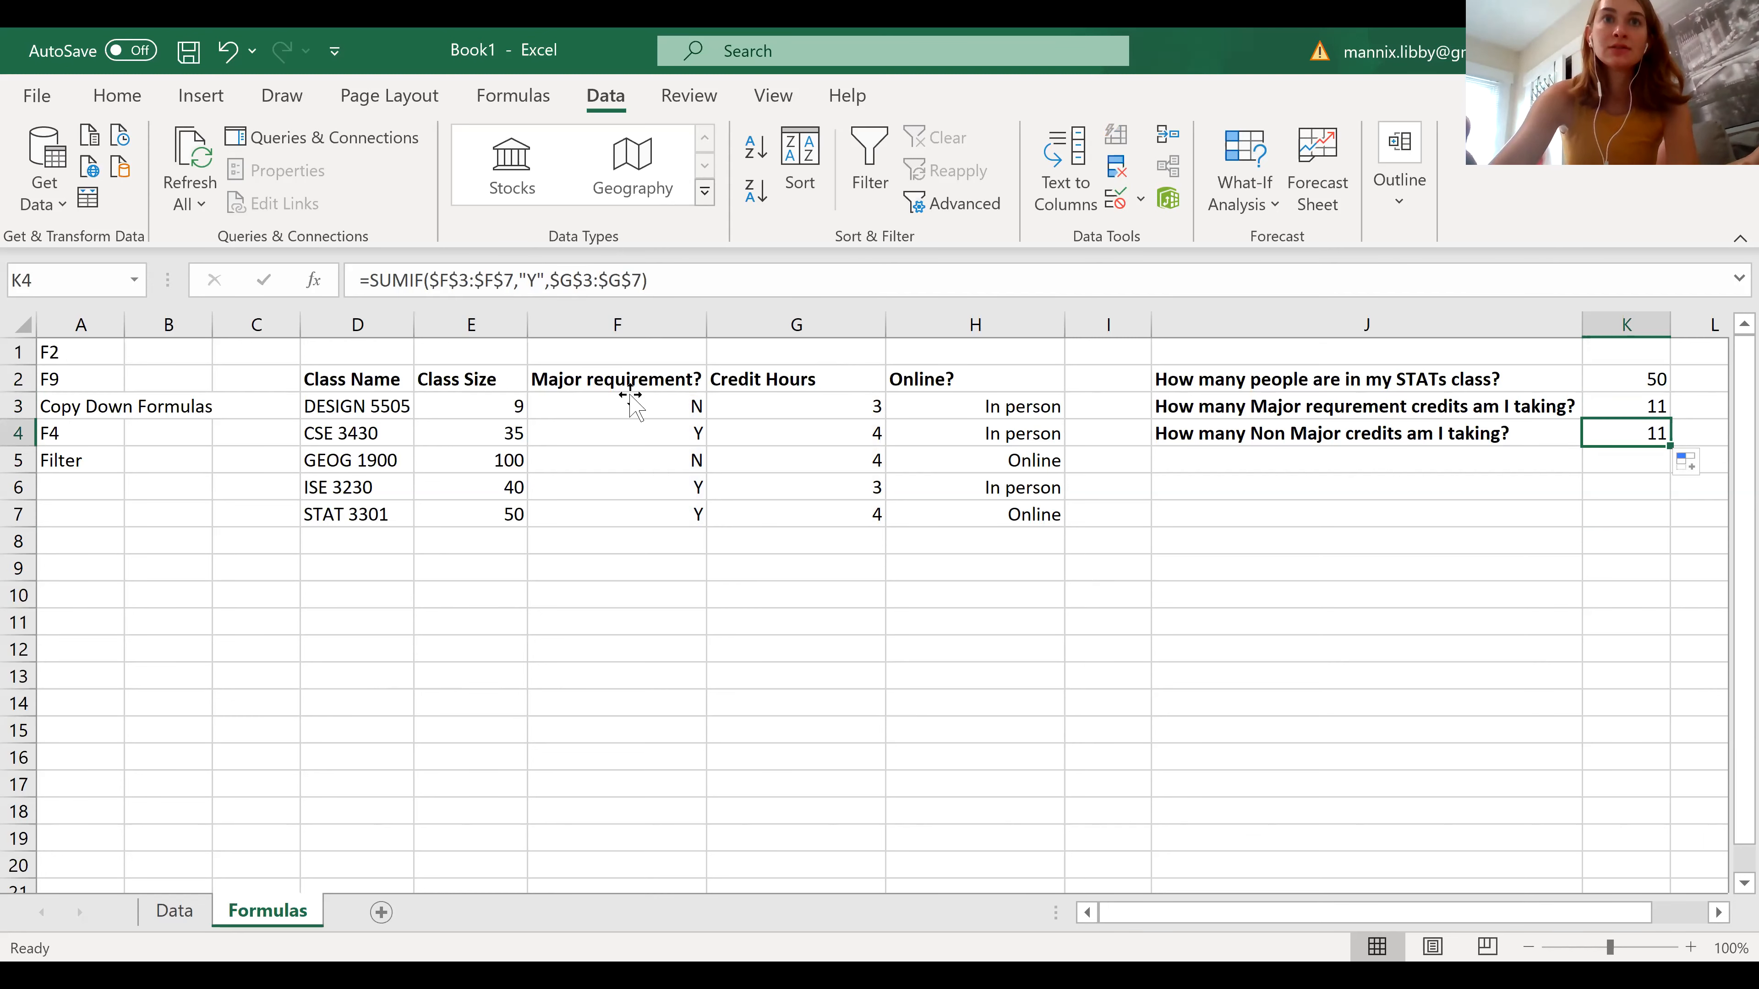
key(BackSpace)
text(N)
key(Return)
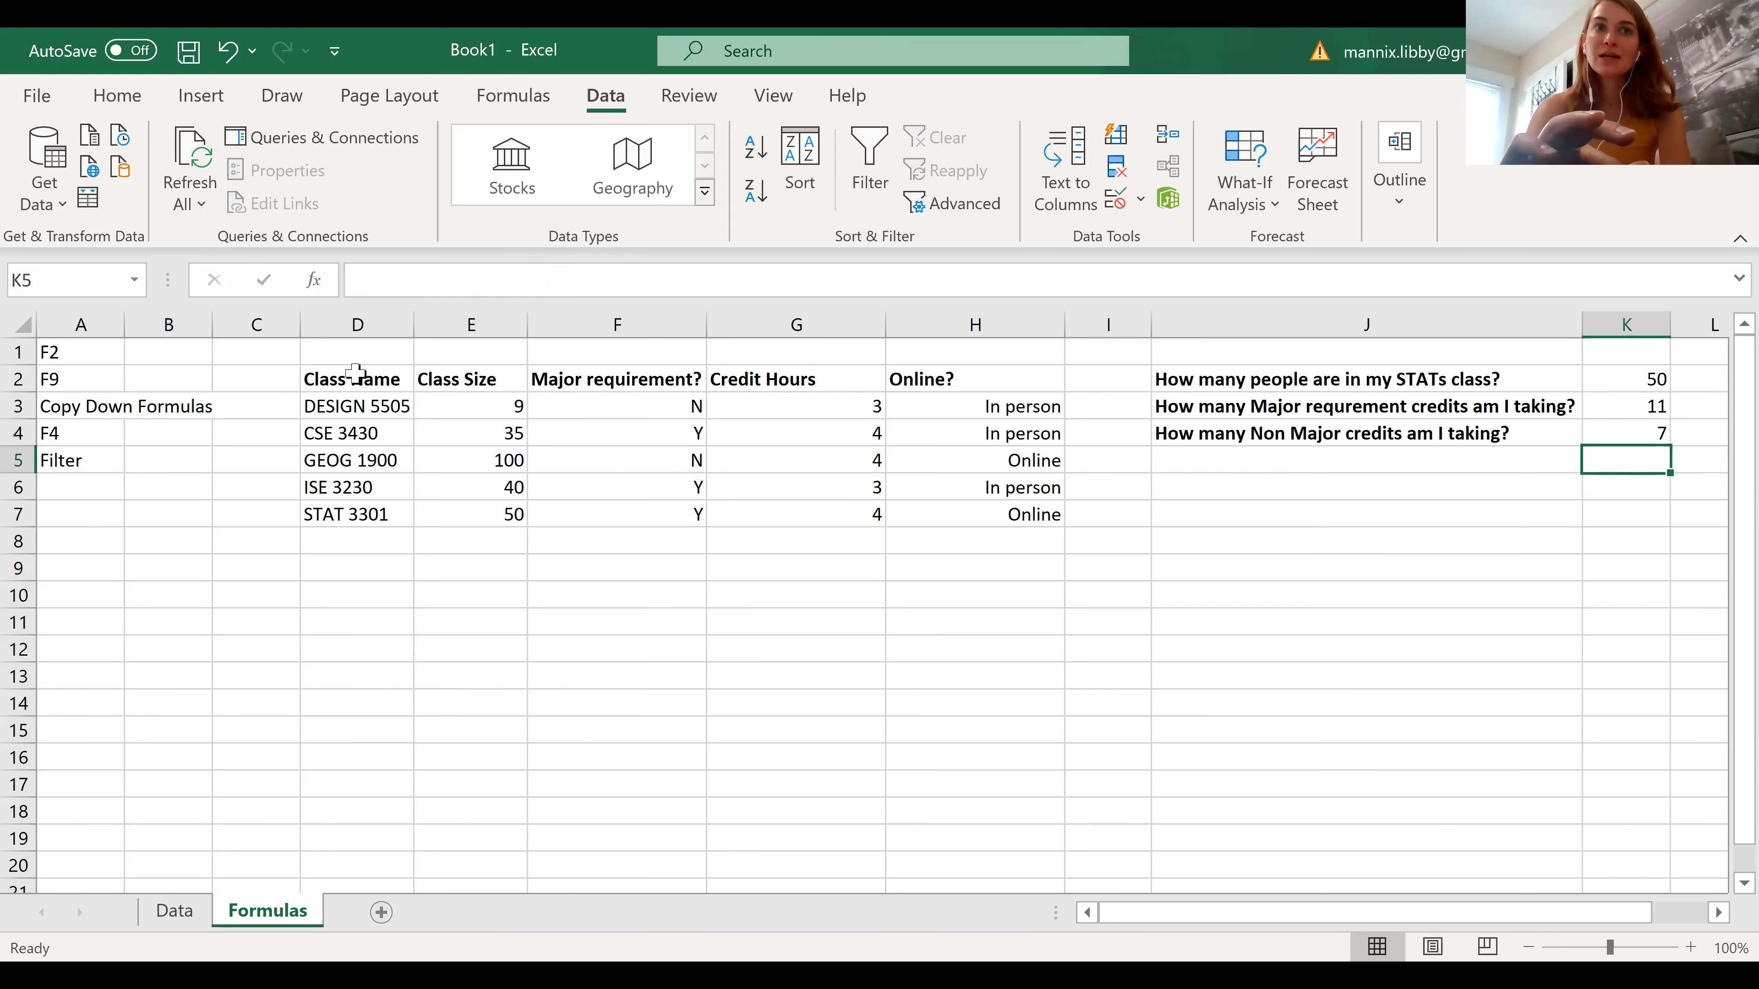
Add filters to the class table's header row, D2:H2, from Class Name through Online?
drag(356, 378, 1030, 377)
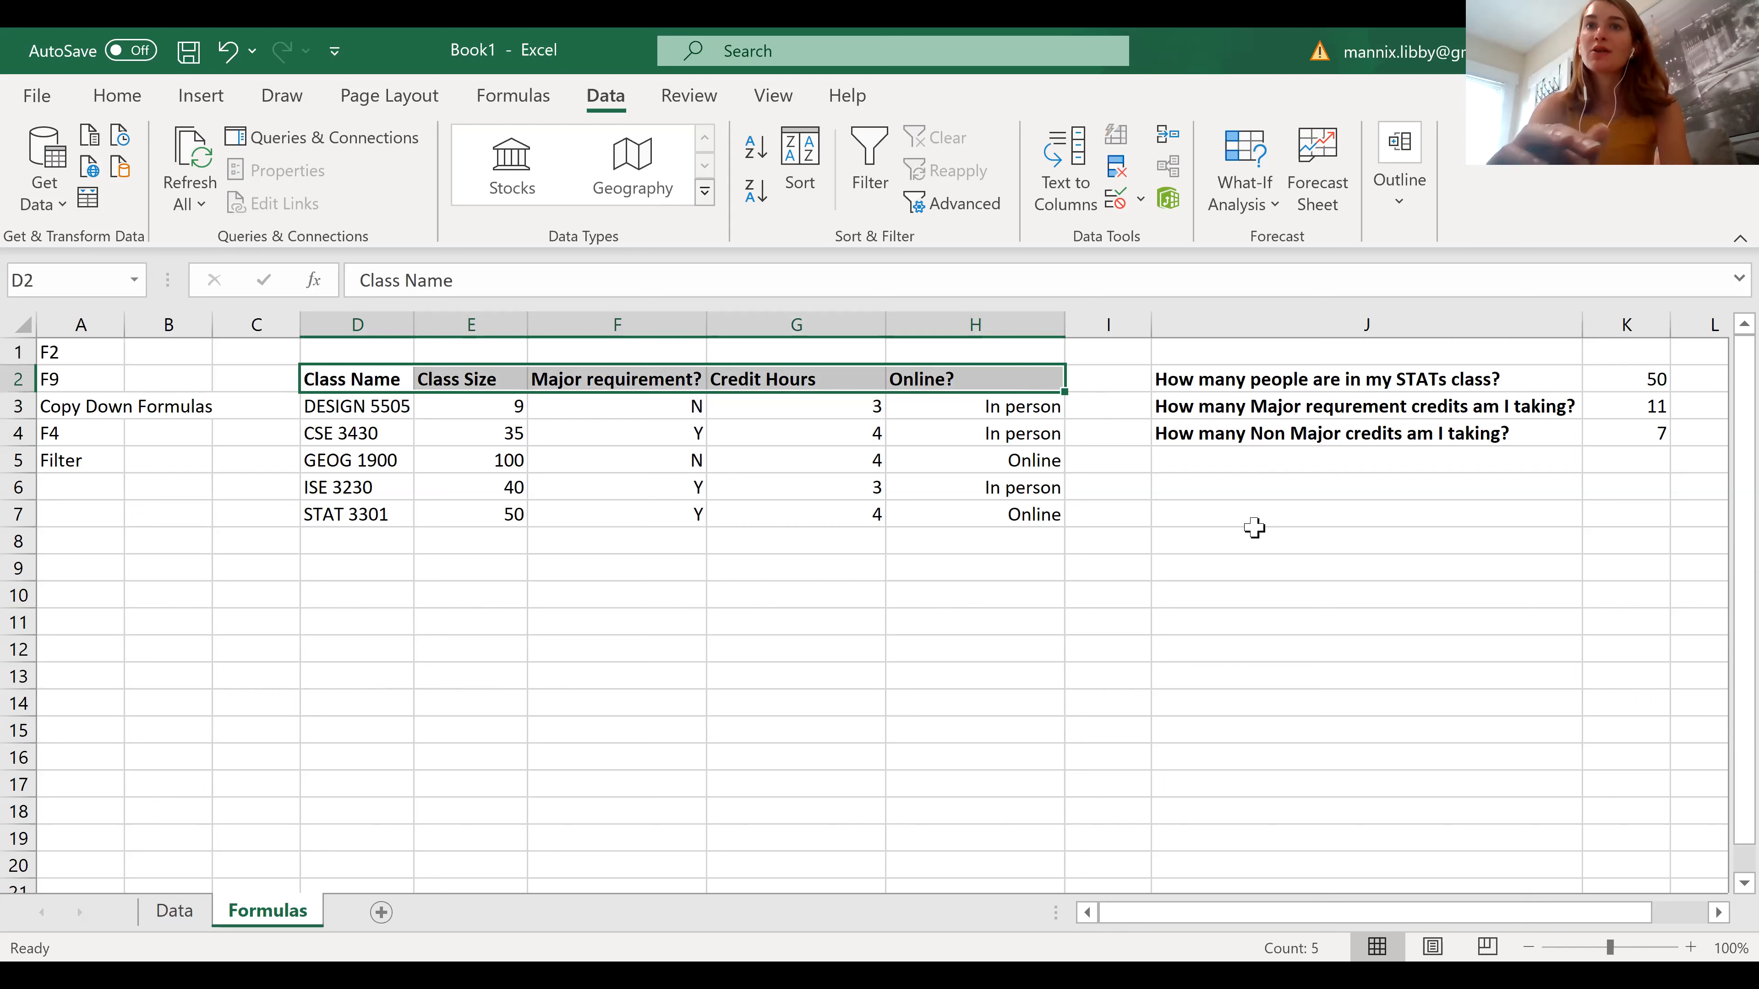
click(867, 142)
click(786, 596)
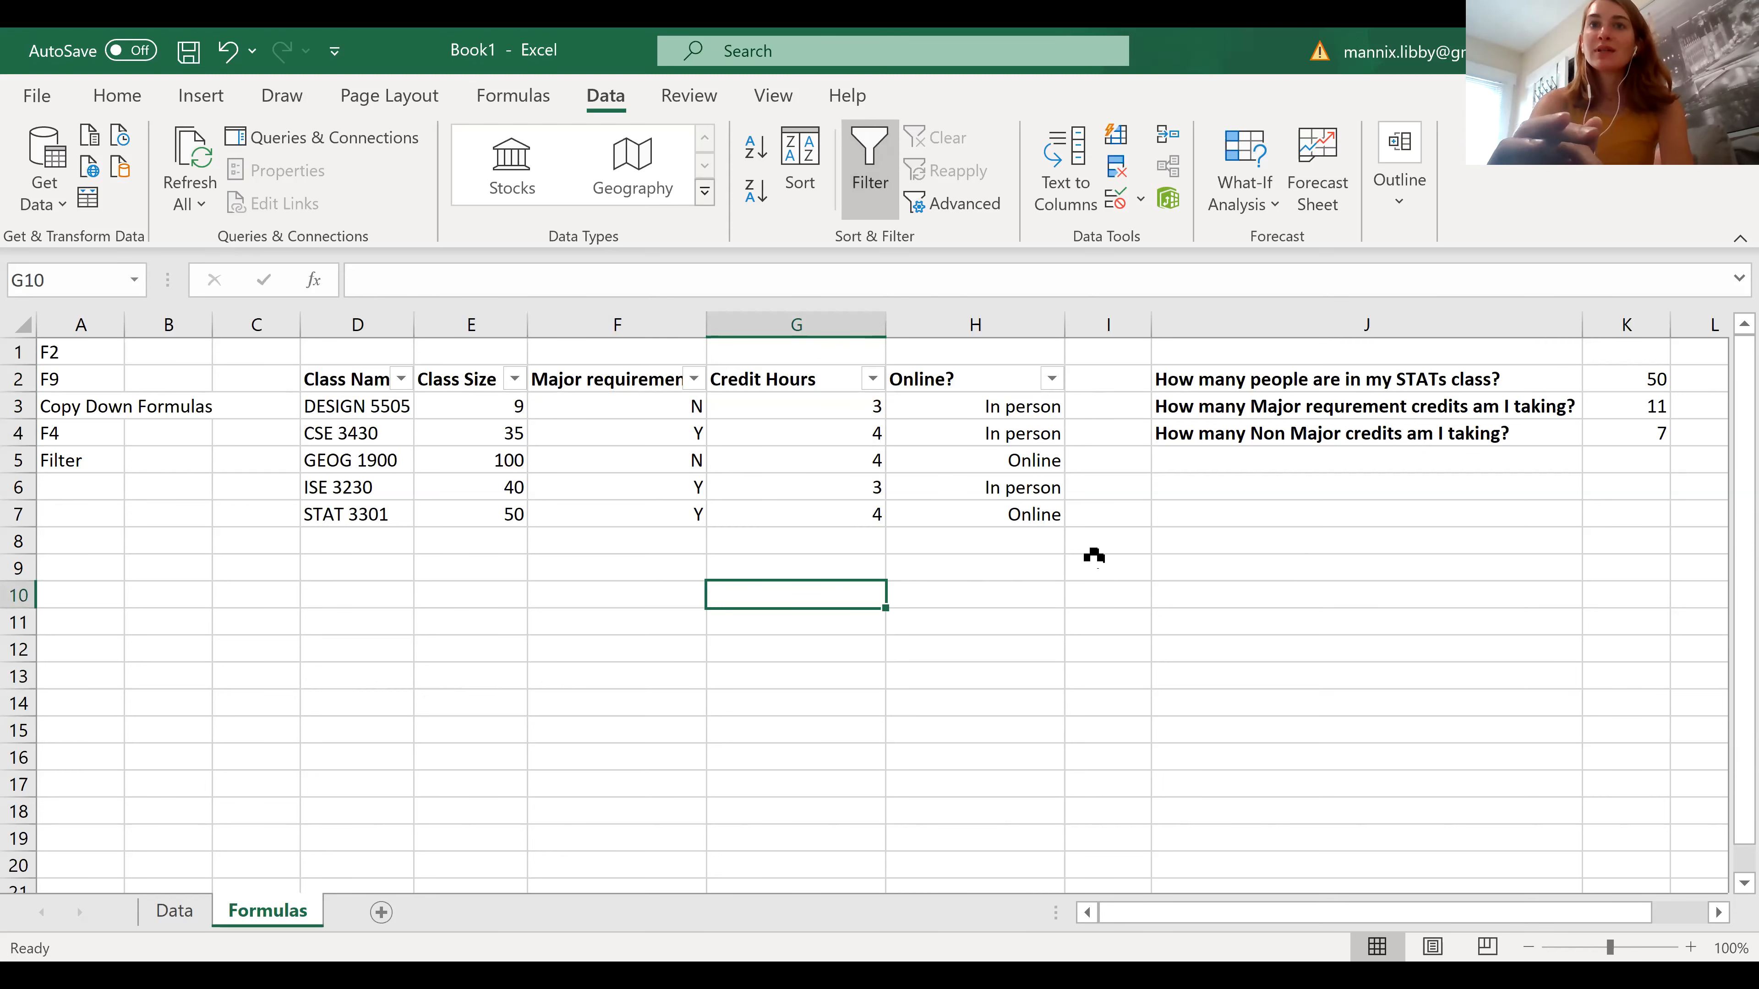
Filter the Online? column to show only the Online classes, excluding In person
click(1051, 379)
click(733, 573)
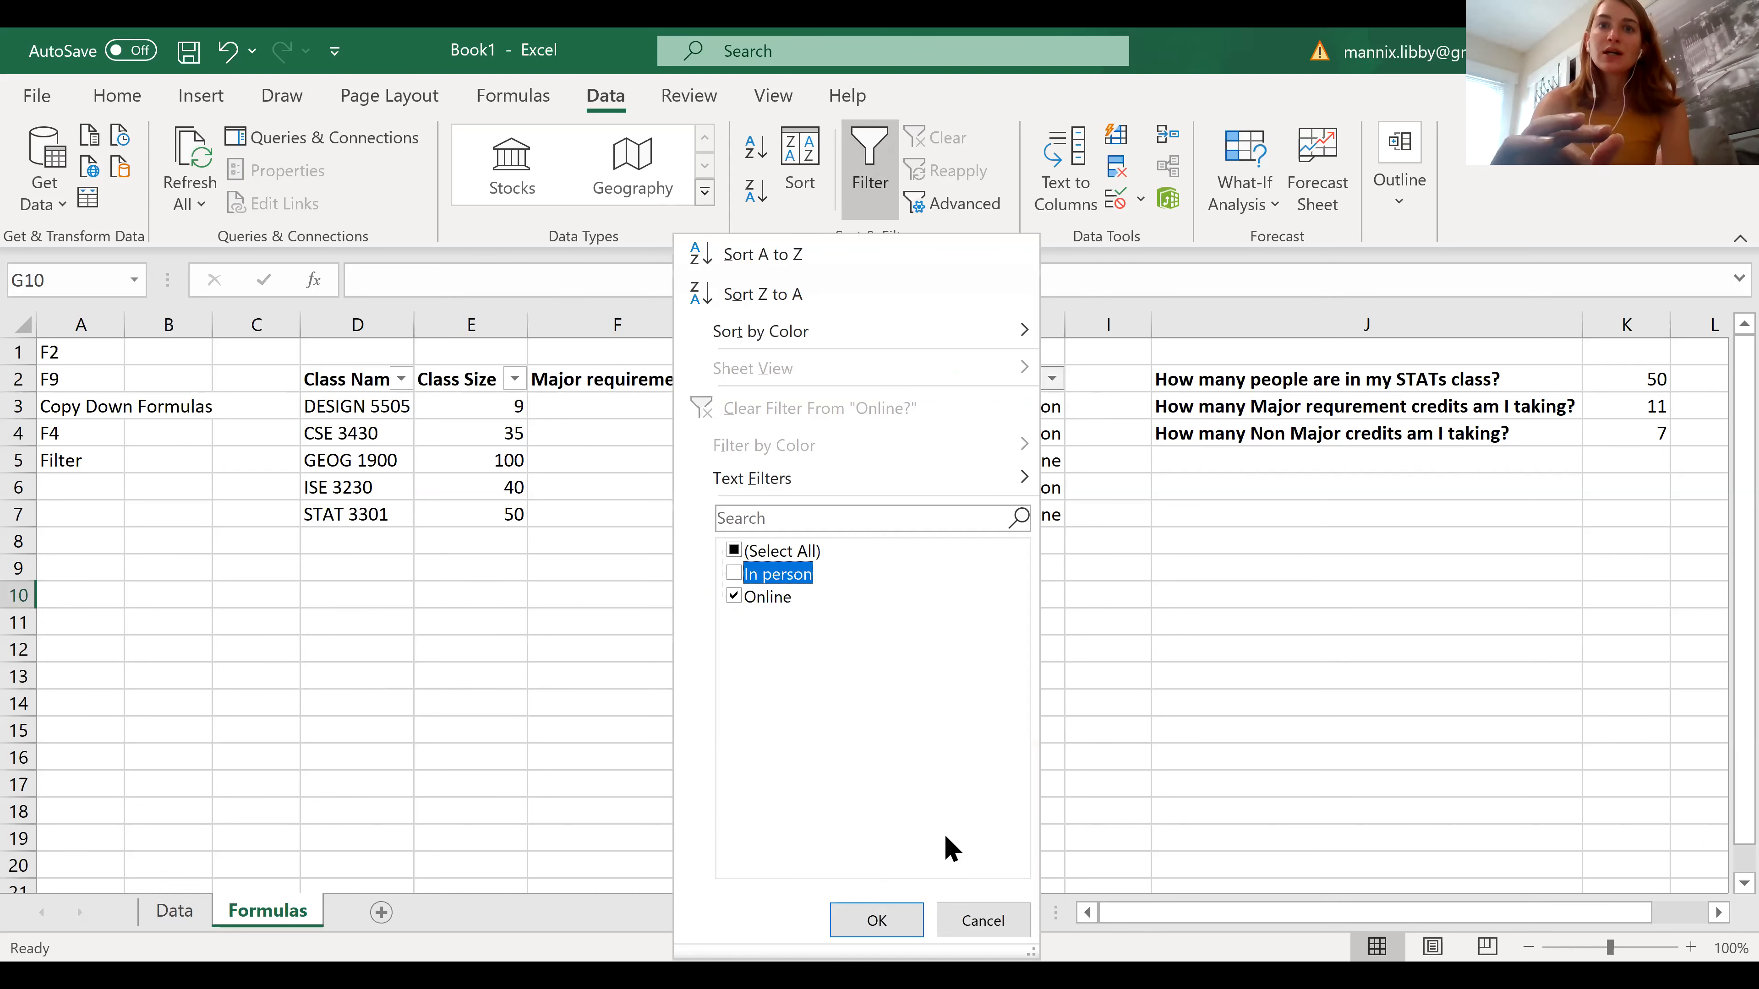
click(867, 931)
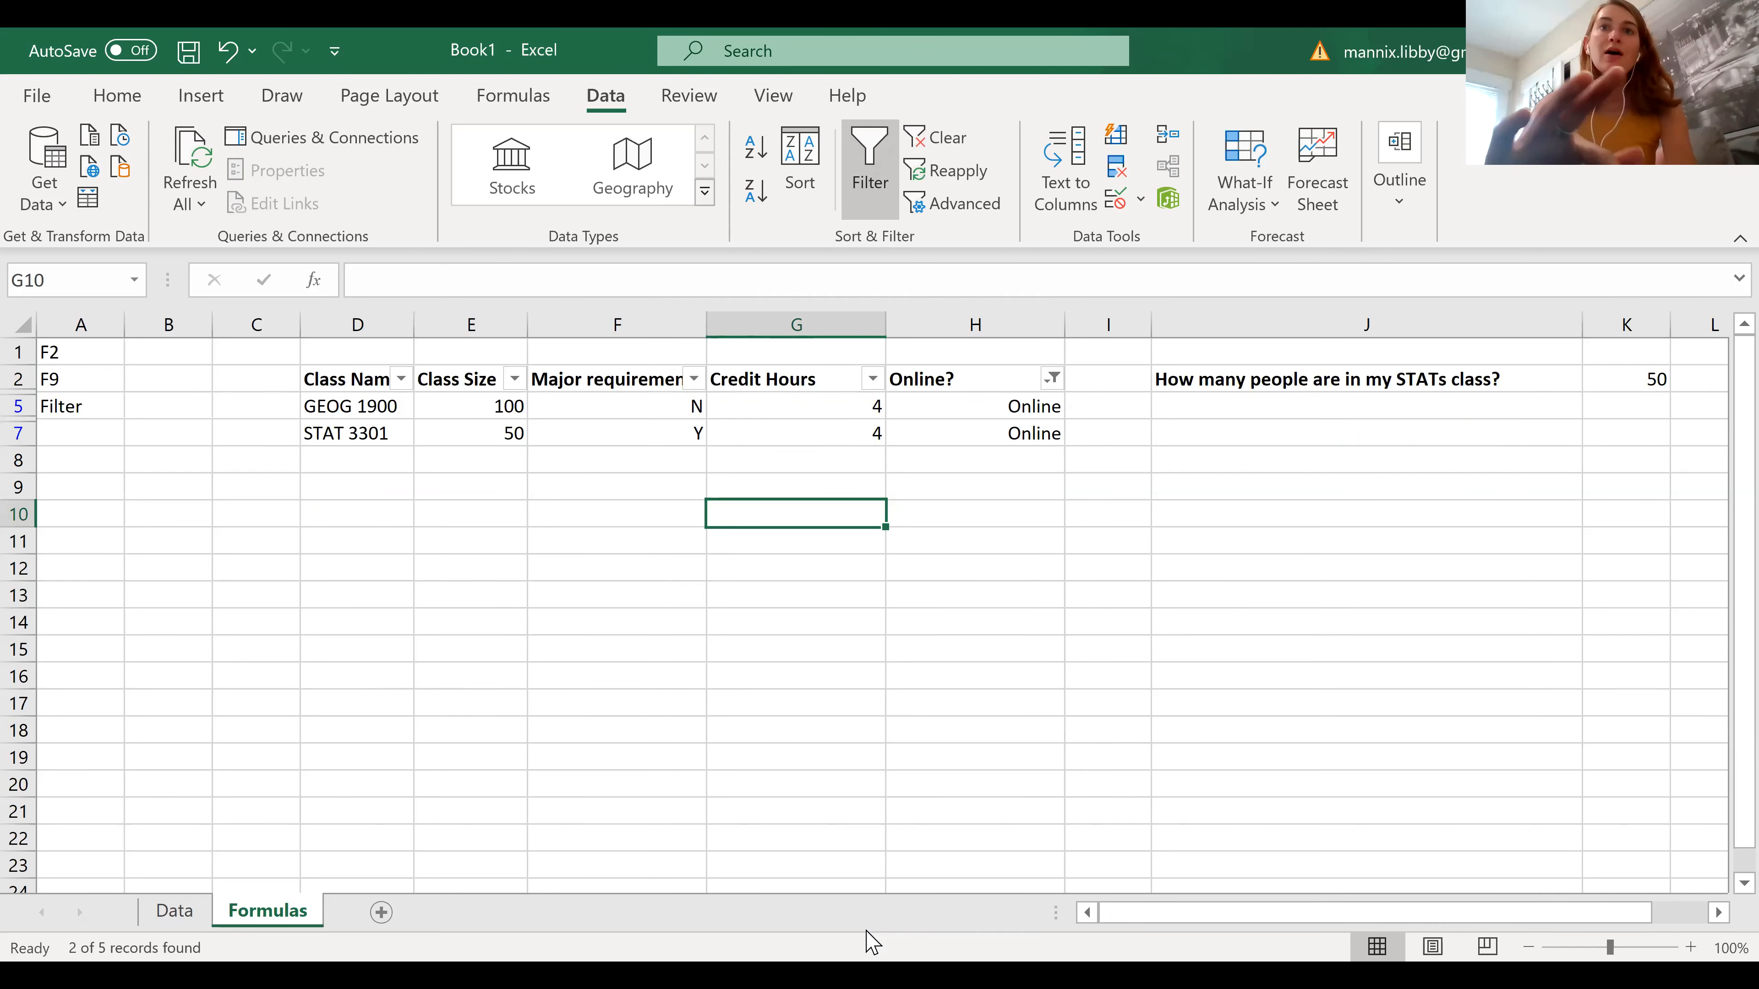
Include In person again in the Online? column filter so that all classes are shown
click(1054, 377)
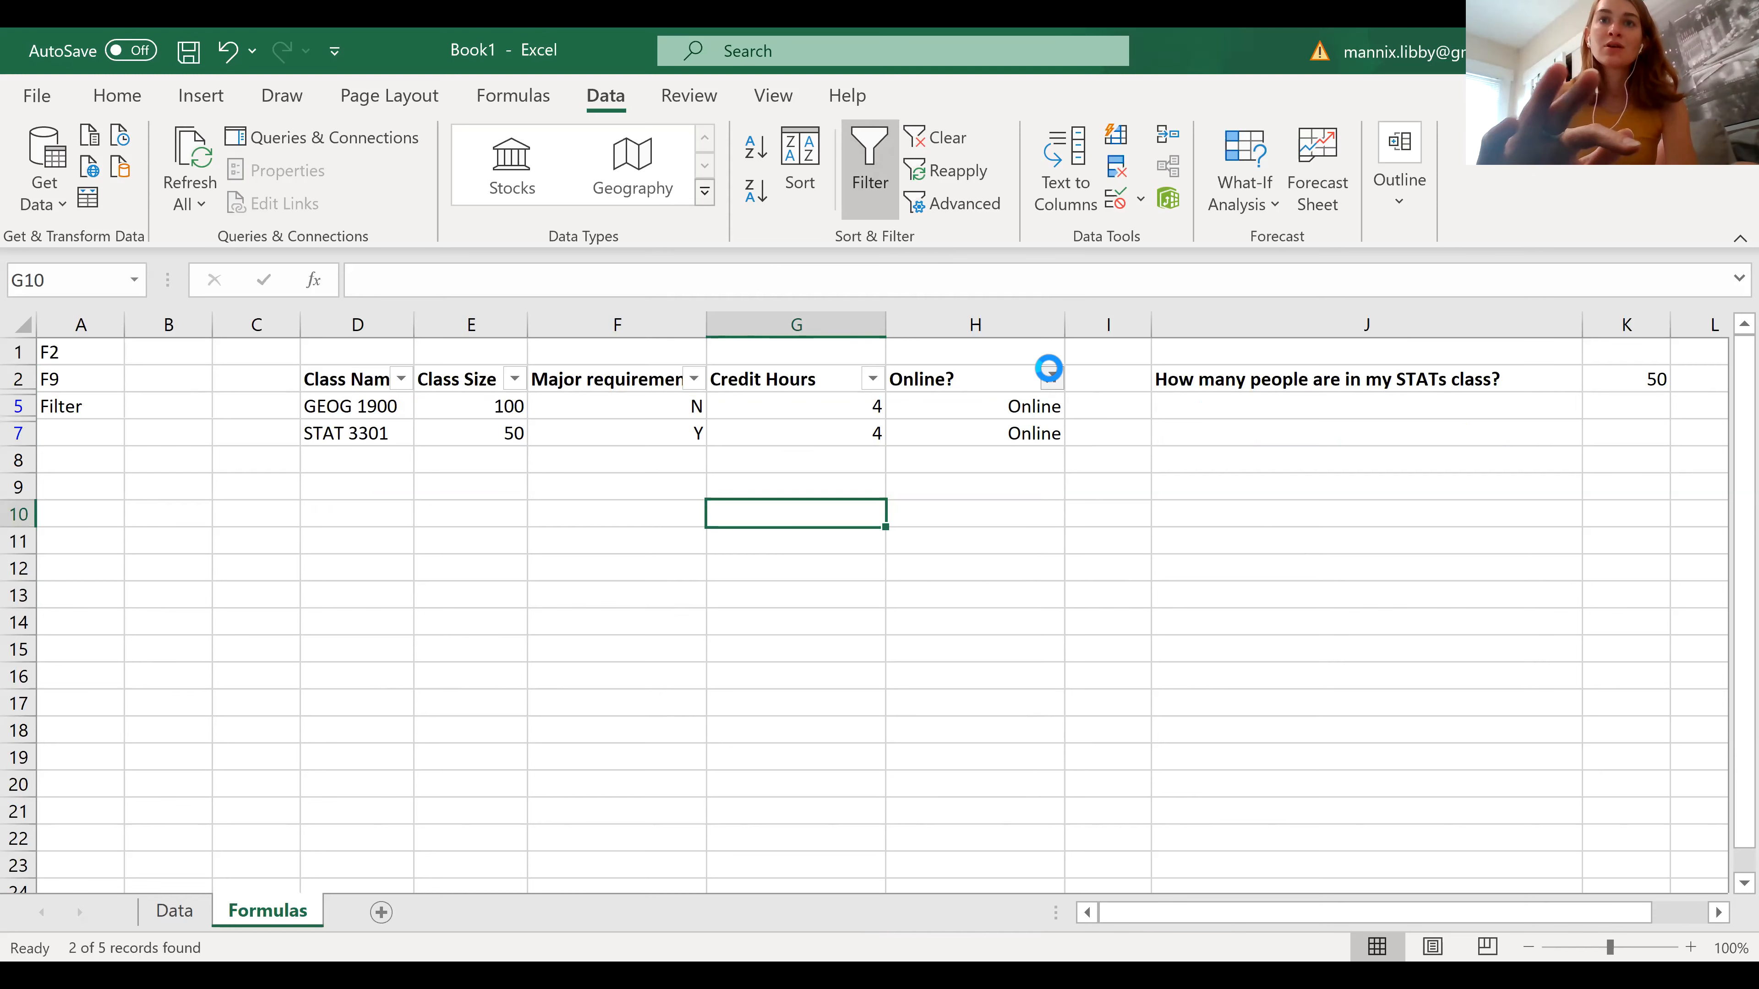
click(746, 578)
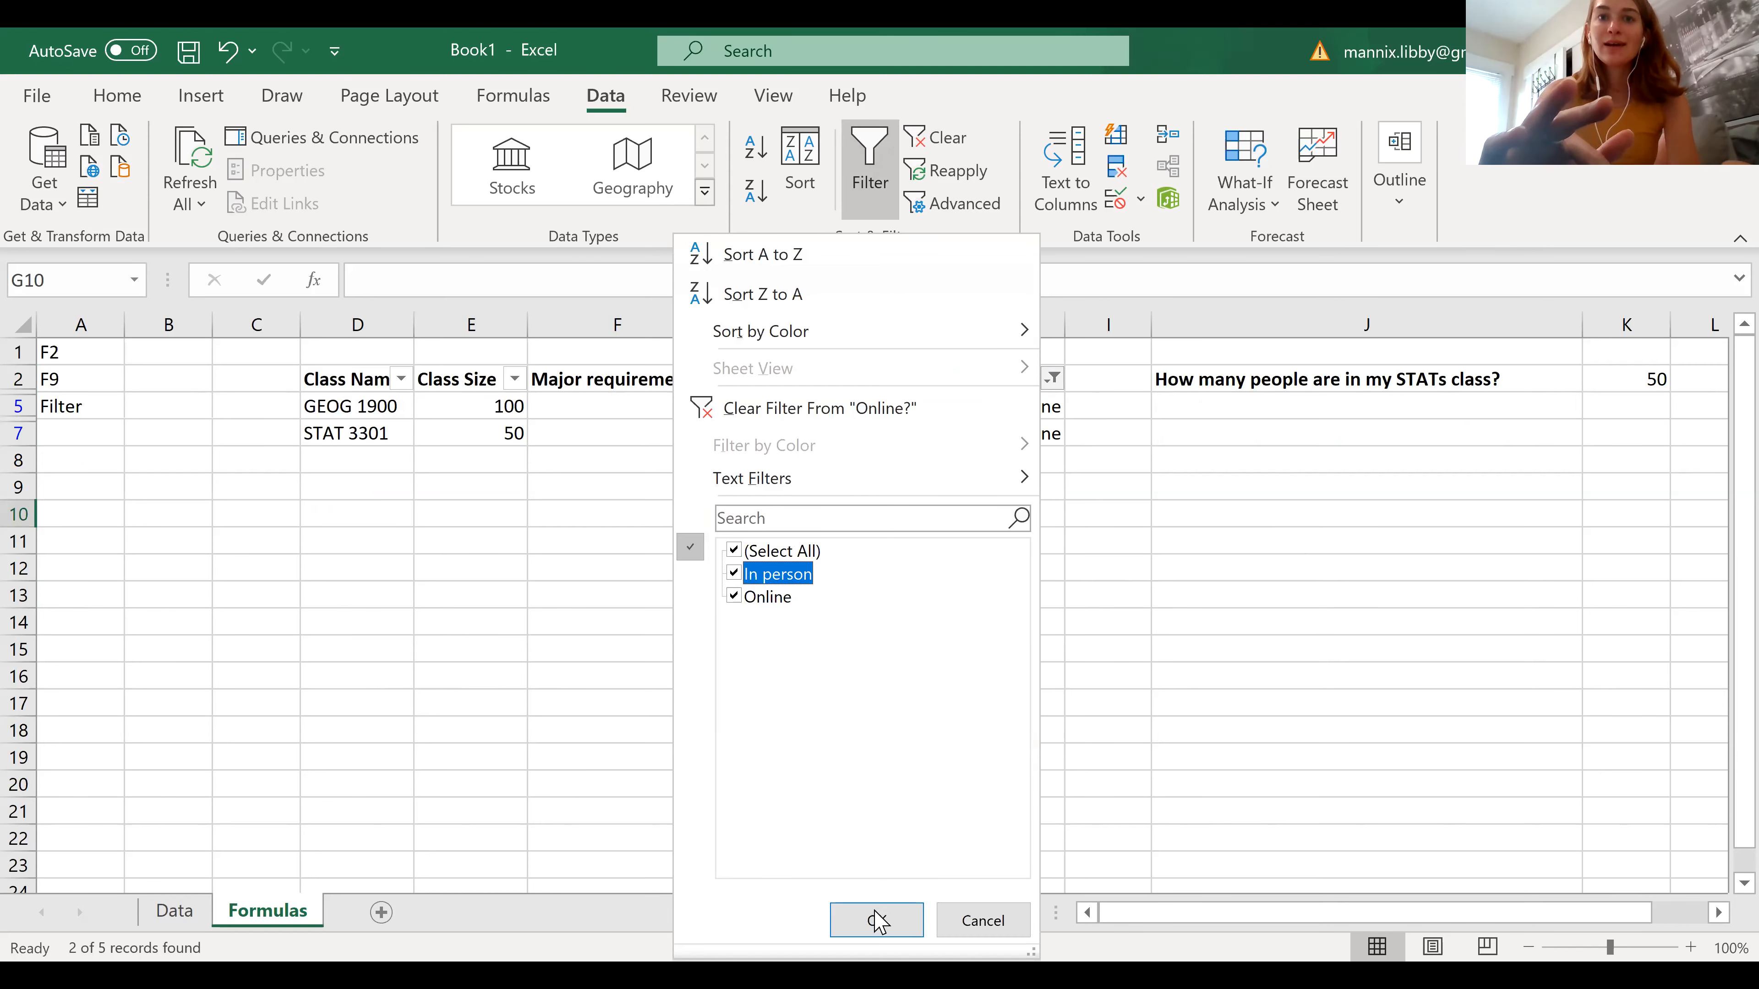
click(877, 921)
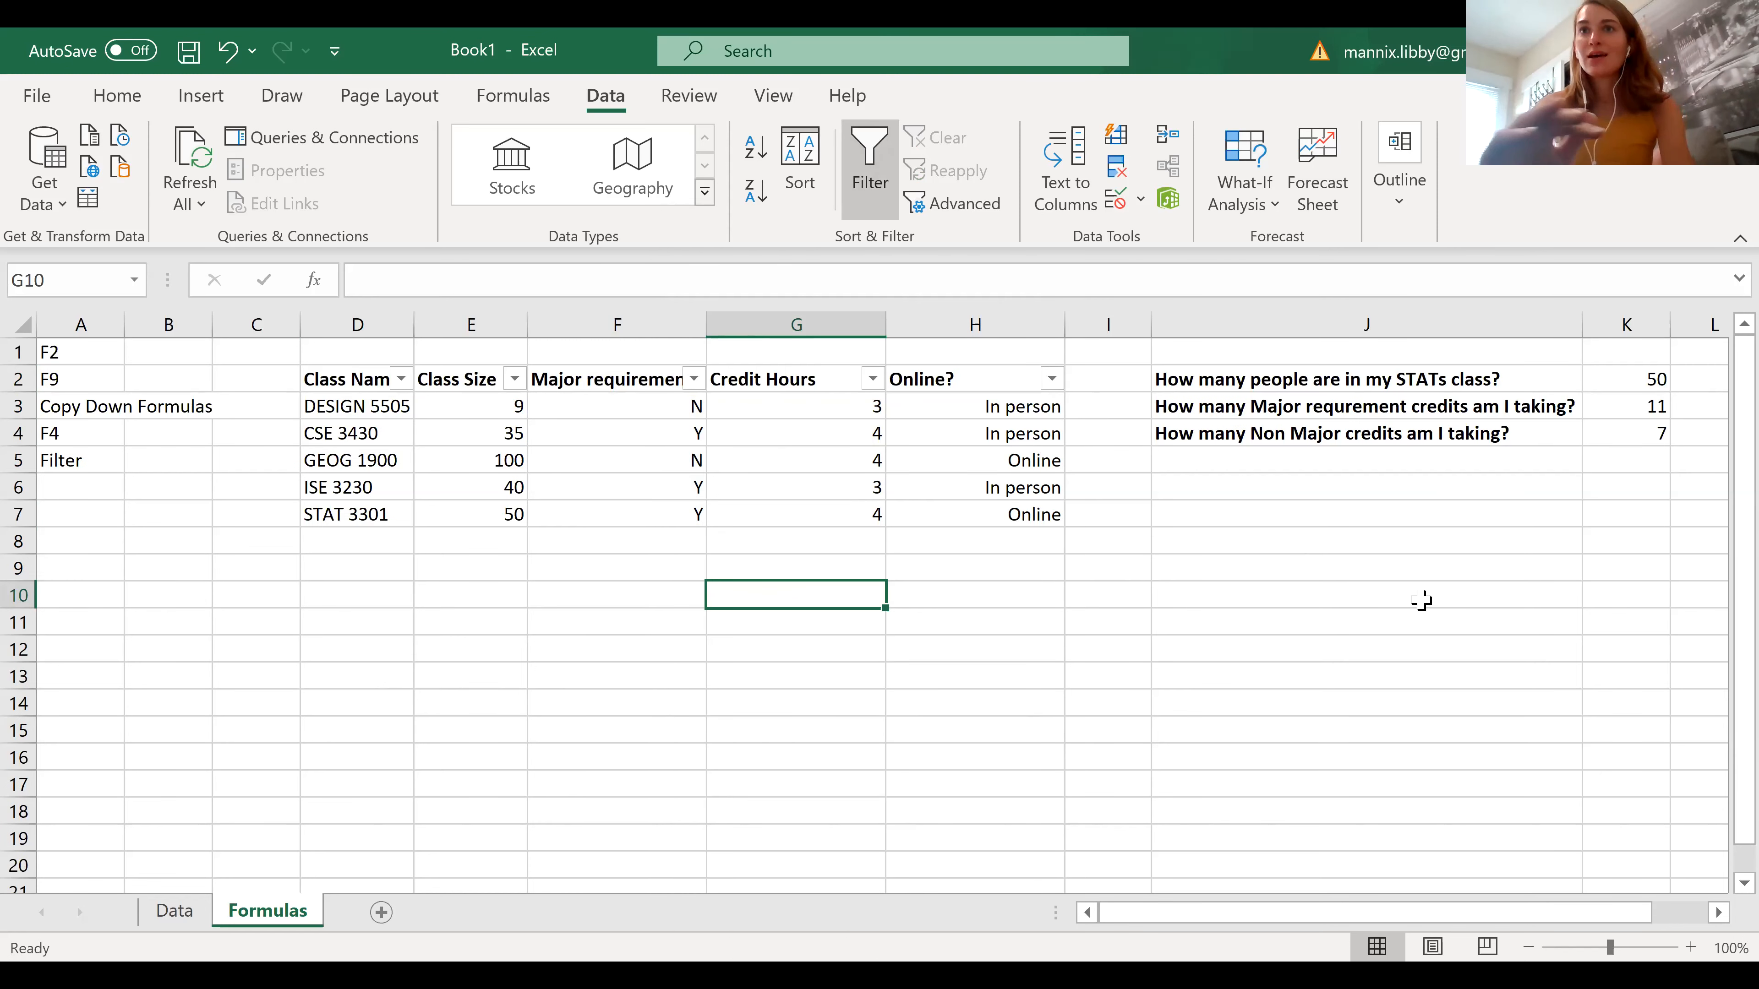